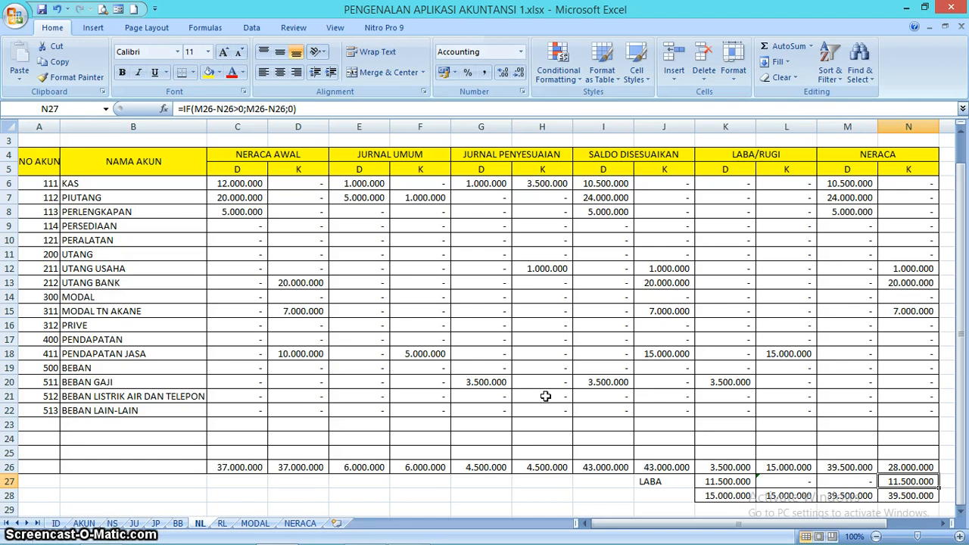
# - Look over the RL, MODAL and NERACA report sheets, finishing on the RL sheet
pyautogui.click(224, 523)
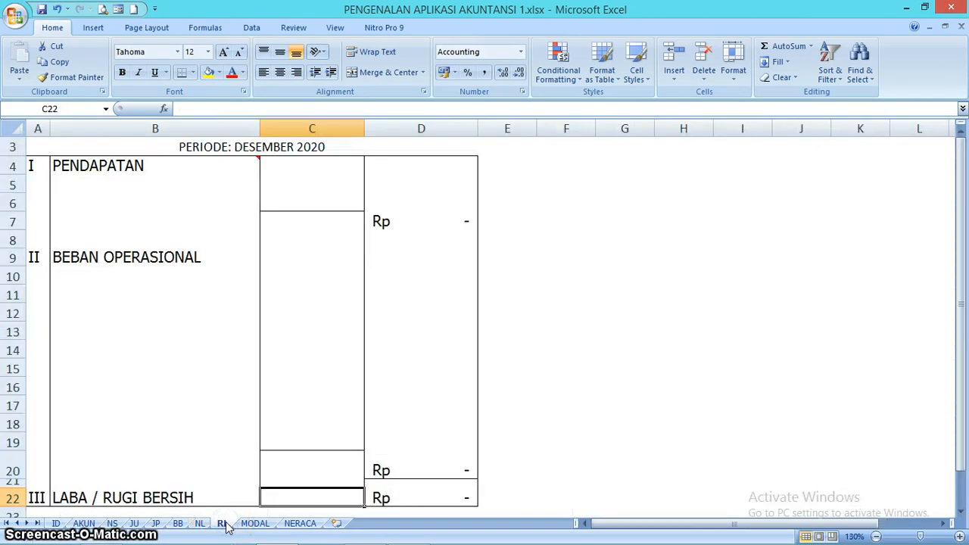
pyautogui.click(254, 523)
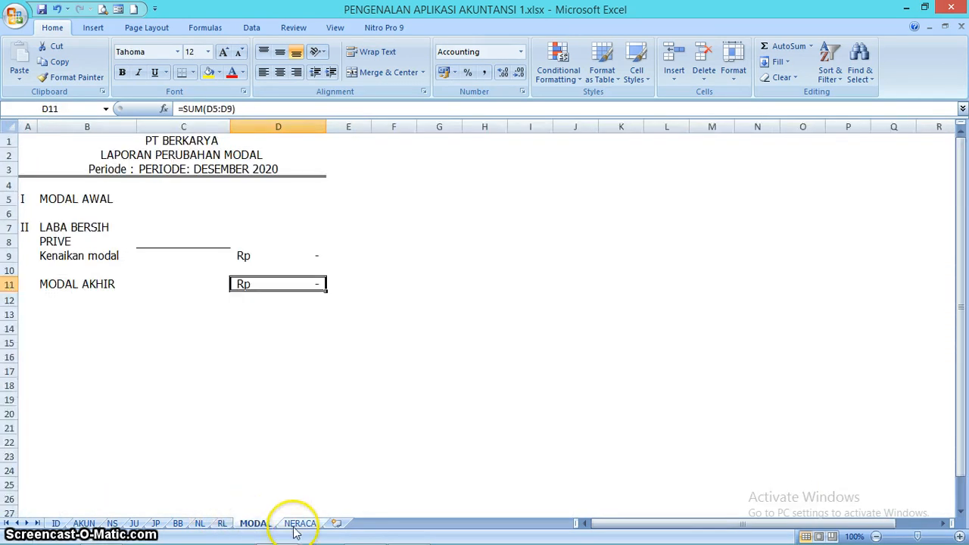
pyautogui.click(297, 523)
pyautogui.click(222, 523)
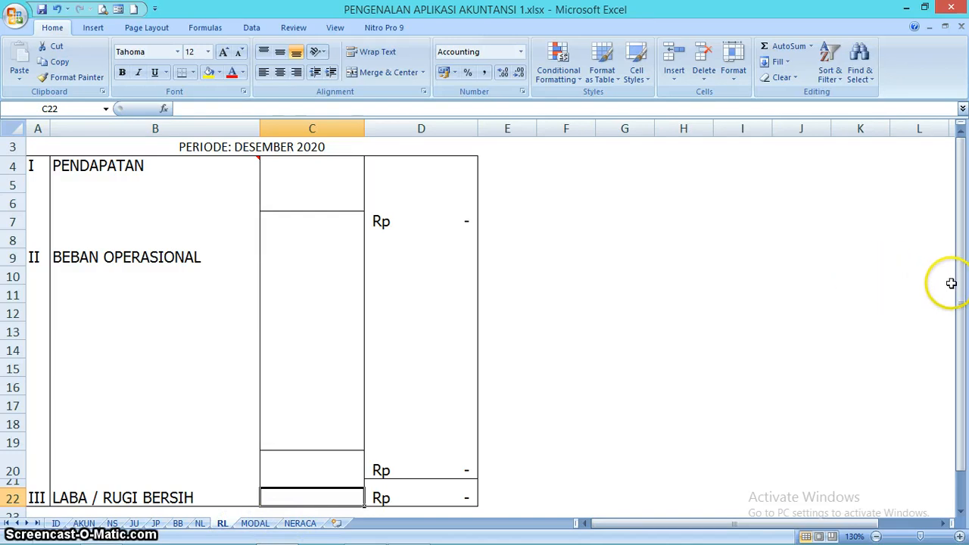
# - Examine the RL report's header formulas and its PENDAPATAN, BEBAN OPERASIONAL and LABA / RUGI BERSIH sections
pyautogui.moveTo(956, 288); pyautogui.dragTo(959, 268)
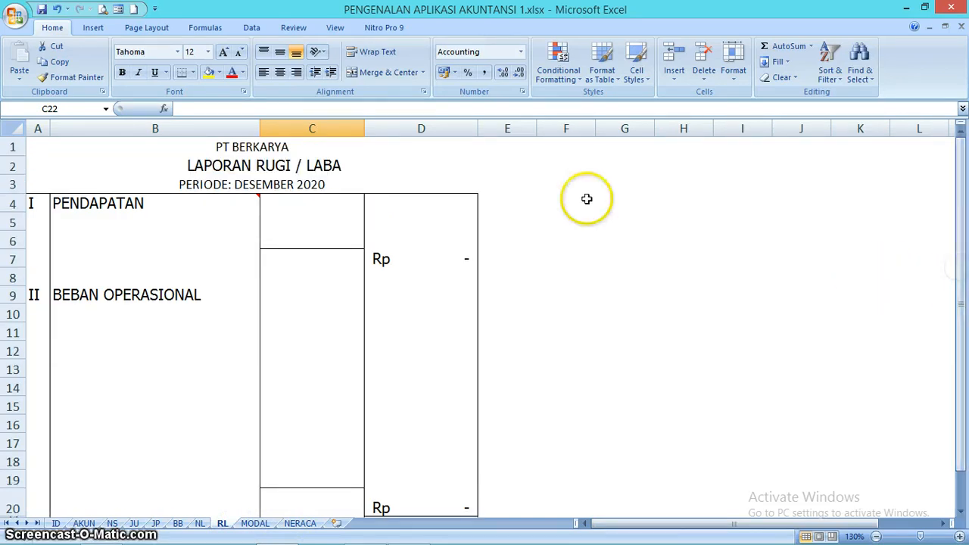
pyautogui.click(287, 150)
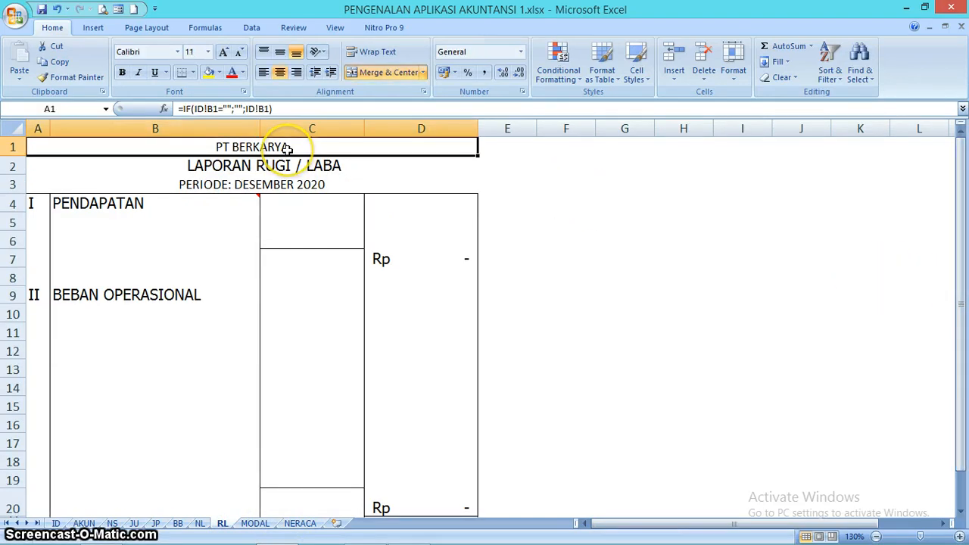
pyautogui.press('Down')
pyautogui.press('Down')
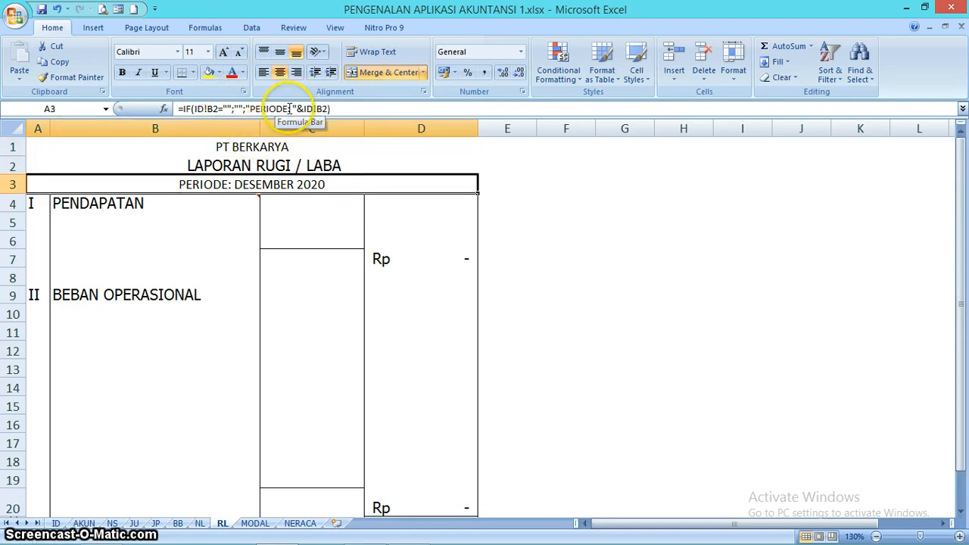
pyautogui.click(202, 212)
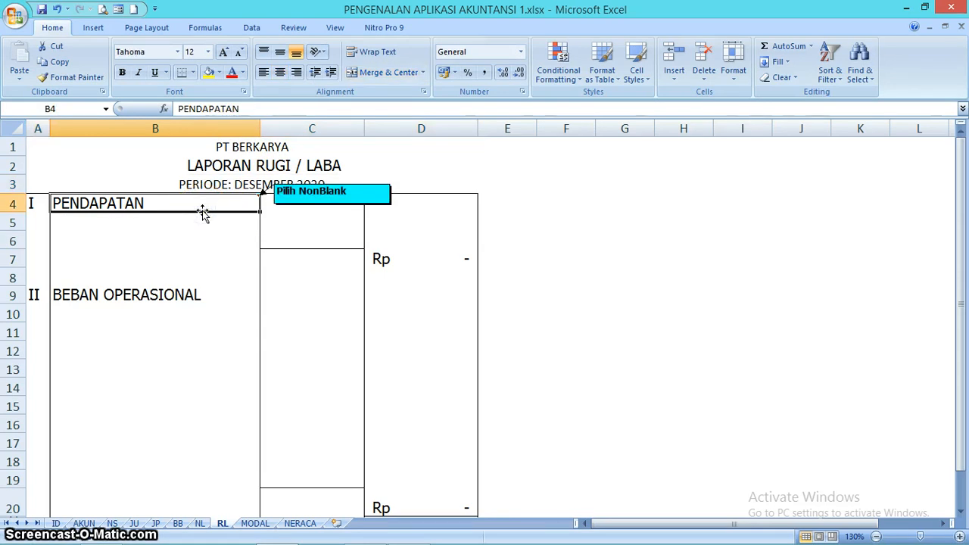
pyautogui.press('Down')
pyautogui.click(329, 255)
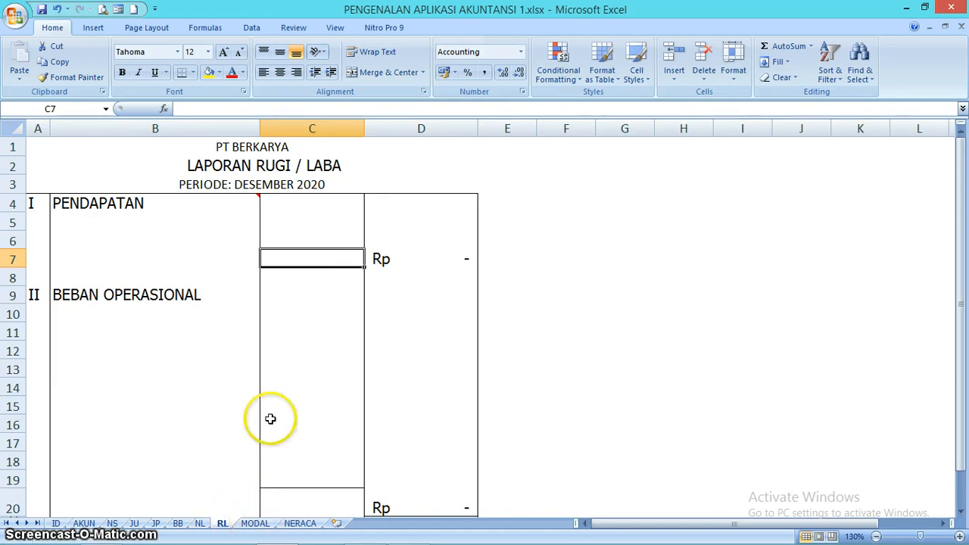
pyautogui.click(201, 225)
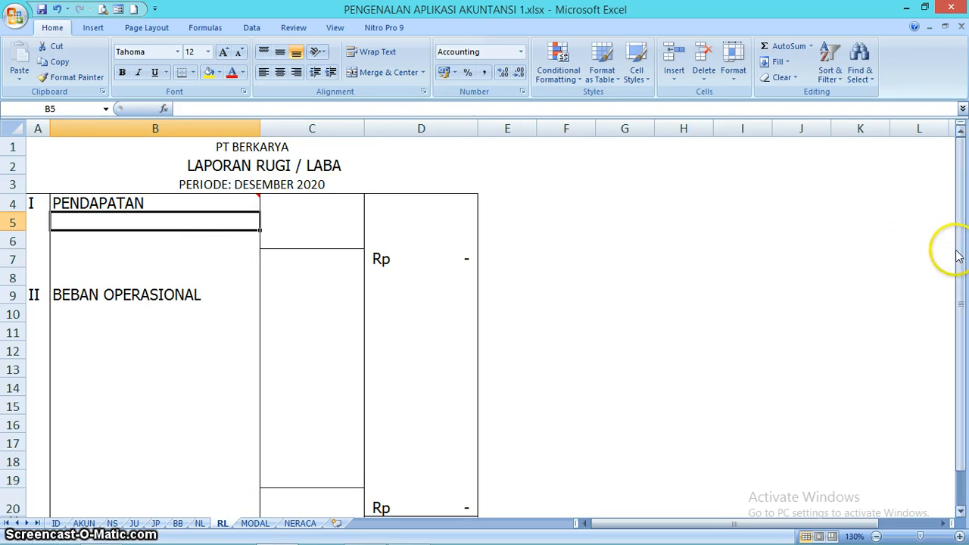
pyautogui.moveTo(957, 254); pyautogui.dragTo(958, 262)
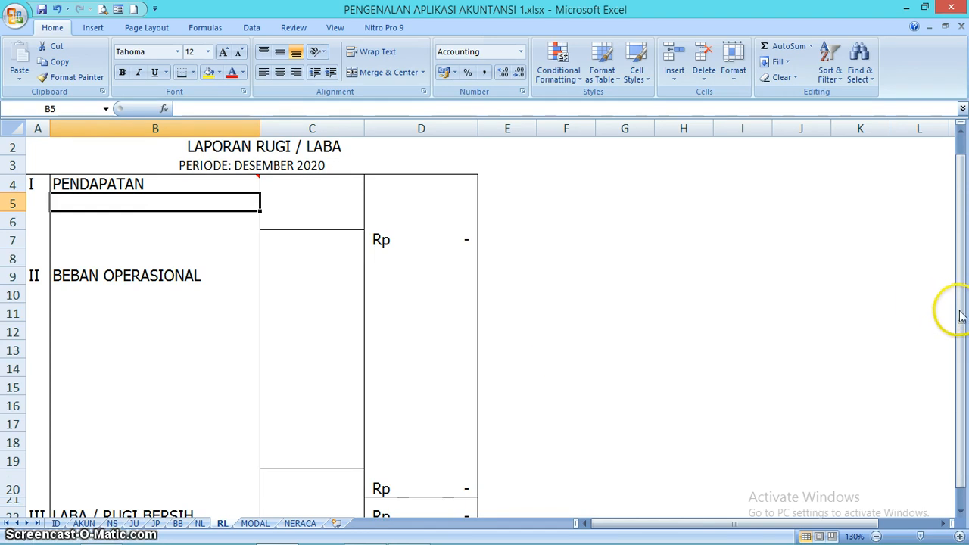
pyautogui.moveTo(962, 317); pyautogui.dragTo(961, 324)
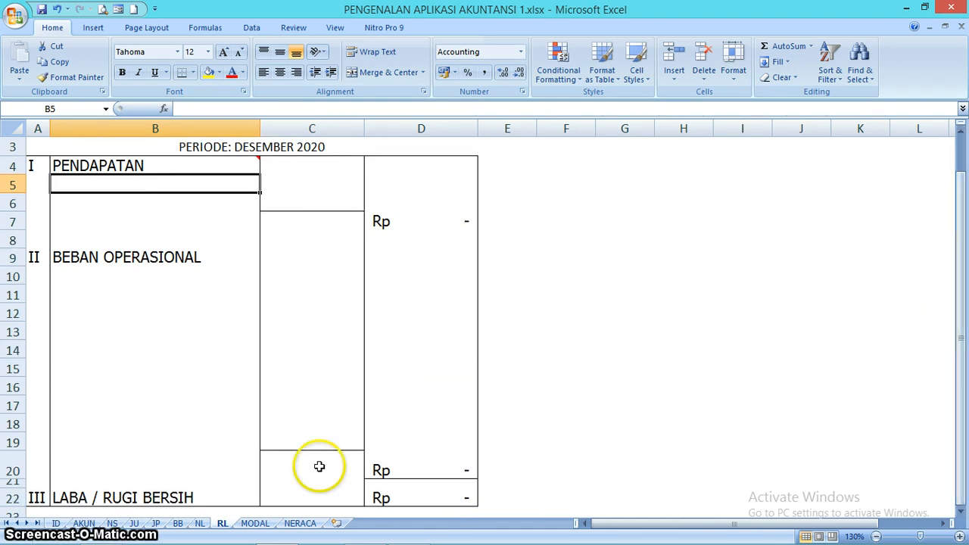
# - Link cell B5 under PENDAPATAN to the PENDAPATAN JASA account name on the NL sheet with =NL!B18
pyautogui.click(198, 524)
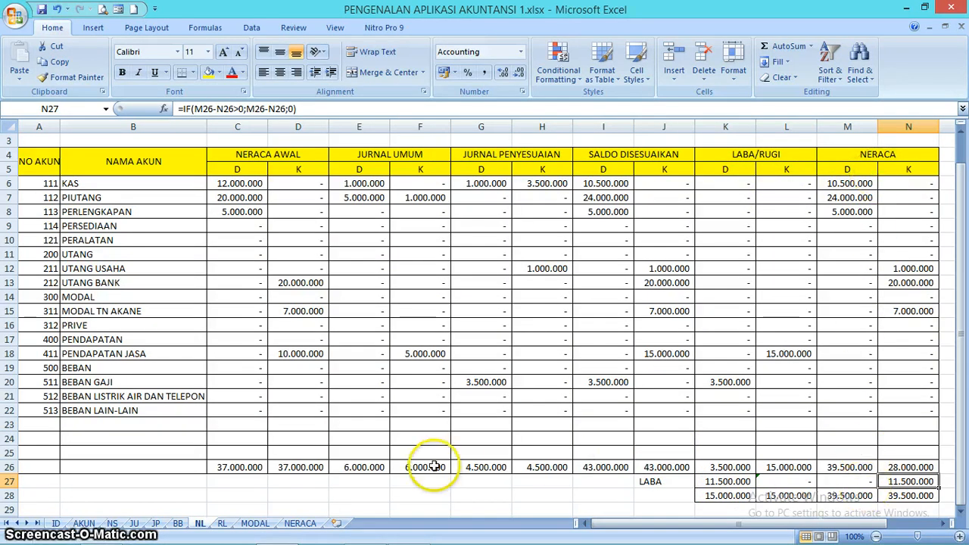
pyautogui.click(223, 523)
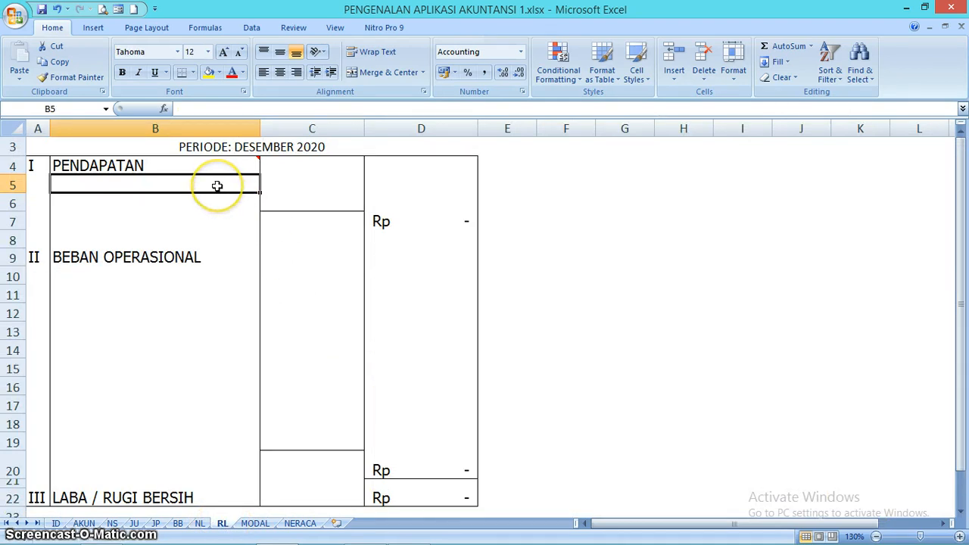
pyautogui.write('=')
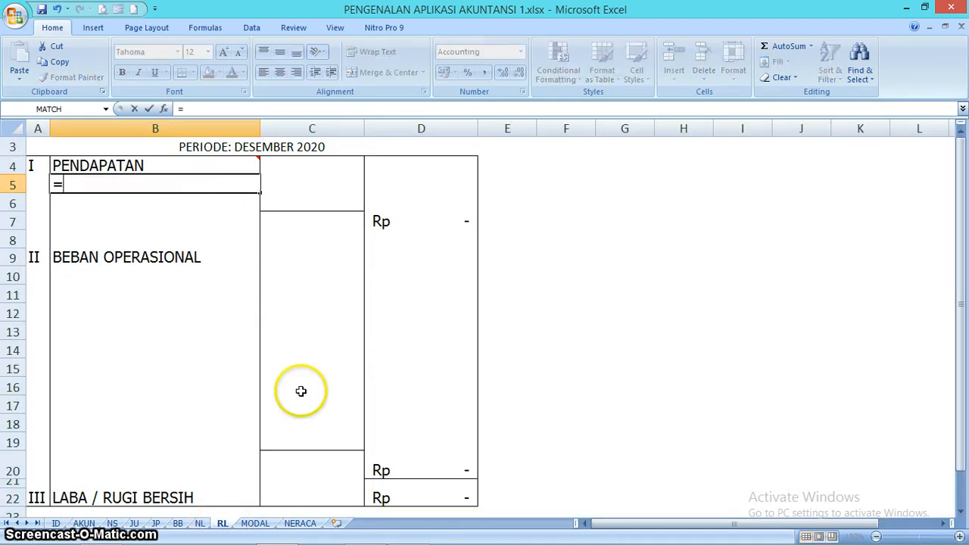
pyautogui.click(201, 523)
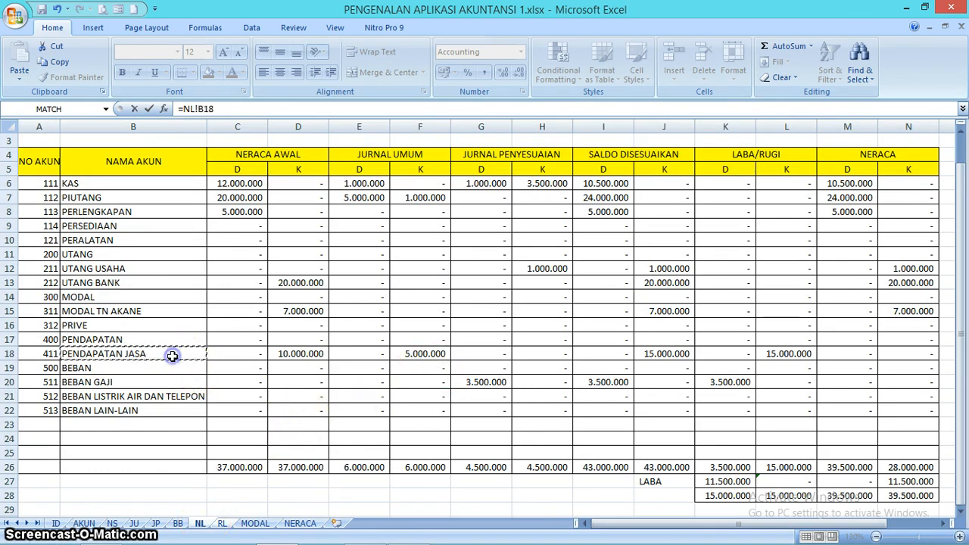
pyautogui.press('Return')
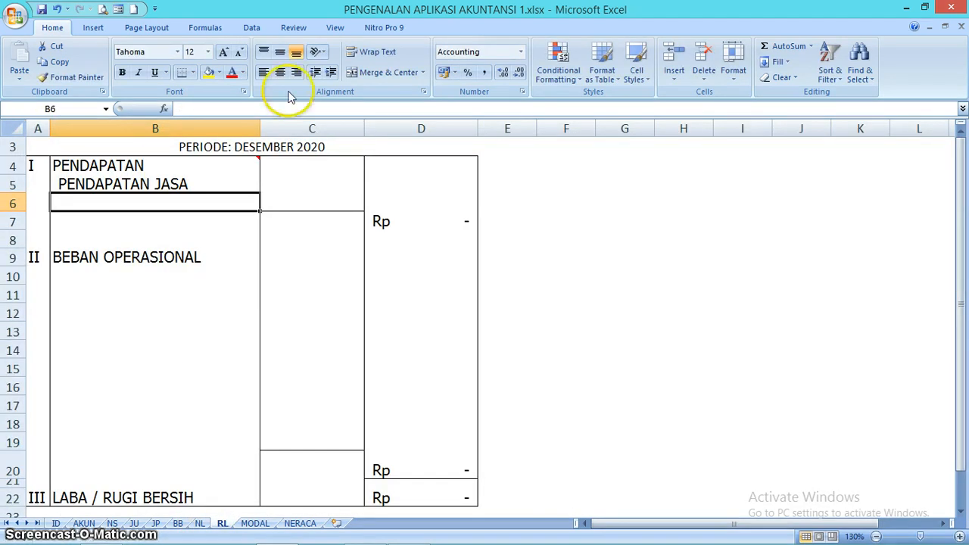
# - Link cell C5 on the RL sheet to the LABA/RUGI credit amount of PENDAPATAN JASA with =NL!L18
pyautogui.click(310, 184)
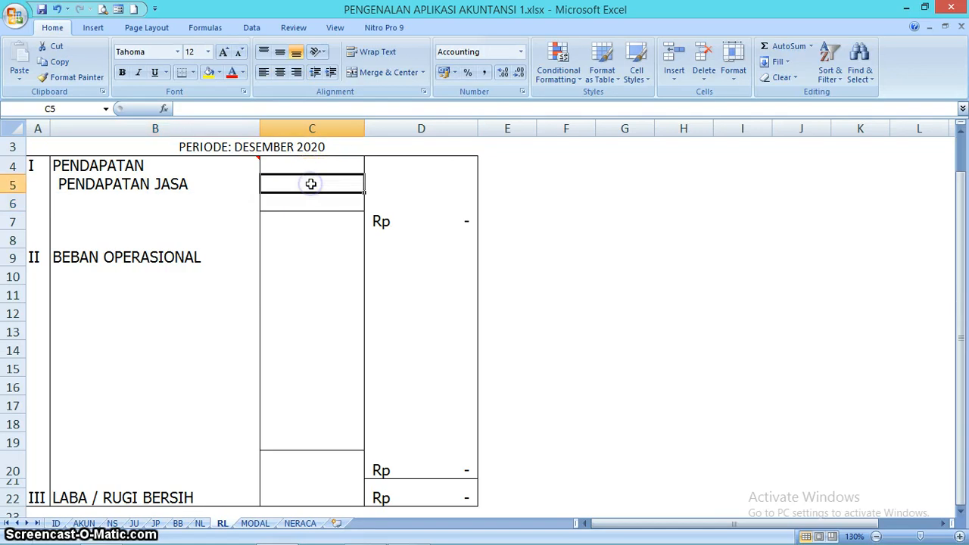
pyautogui.write('=')
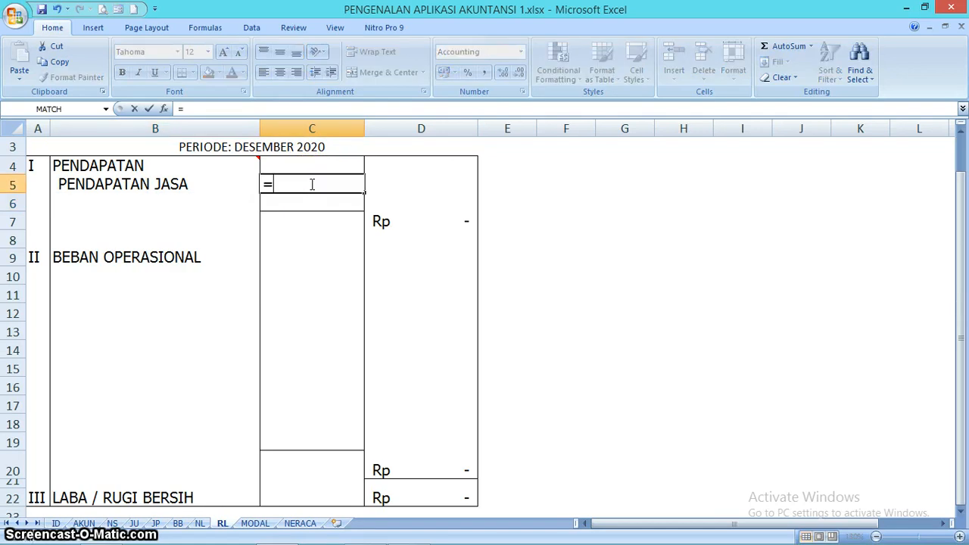
pyautogui.click(203, 523)
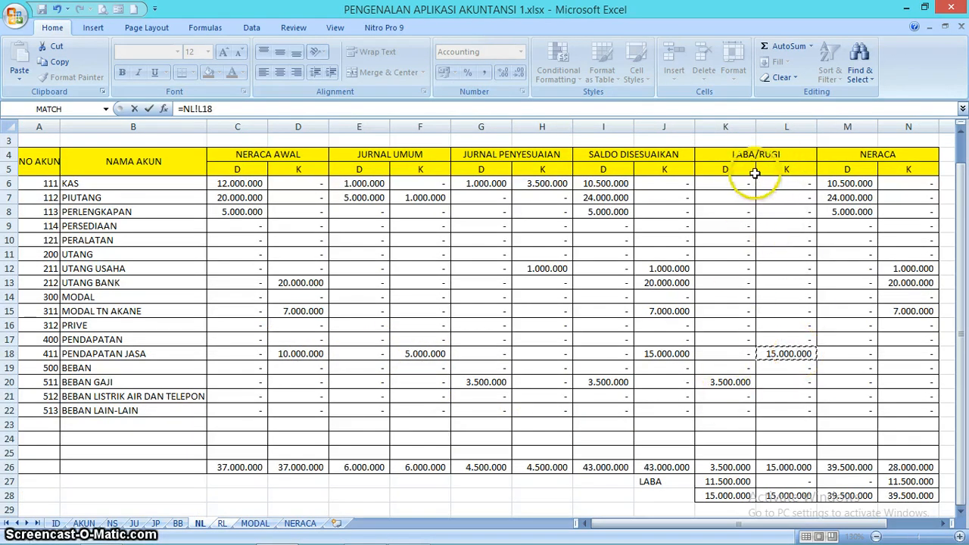
pyautogui.press('Return')
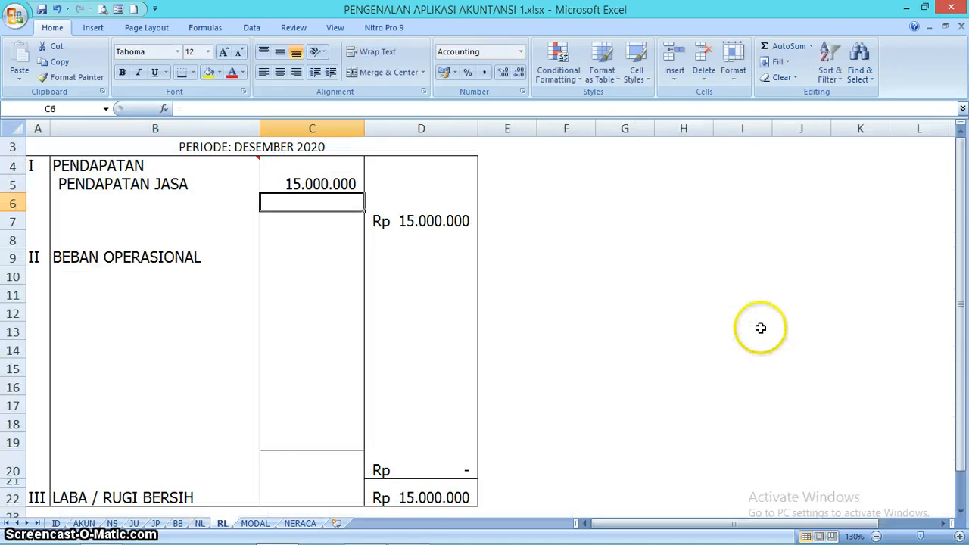
# - Link B10 under BEBAN OPERASIONAL to the BEBAN GAJI account name with =NL!B20, and fill the formula down to B12
pyautogui.click(177, 272)
pyautogui.write('=')
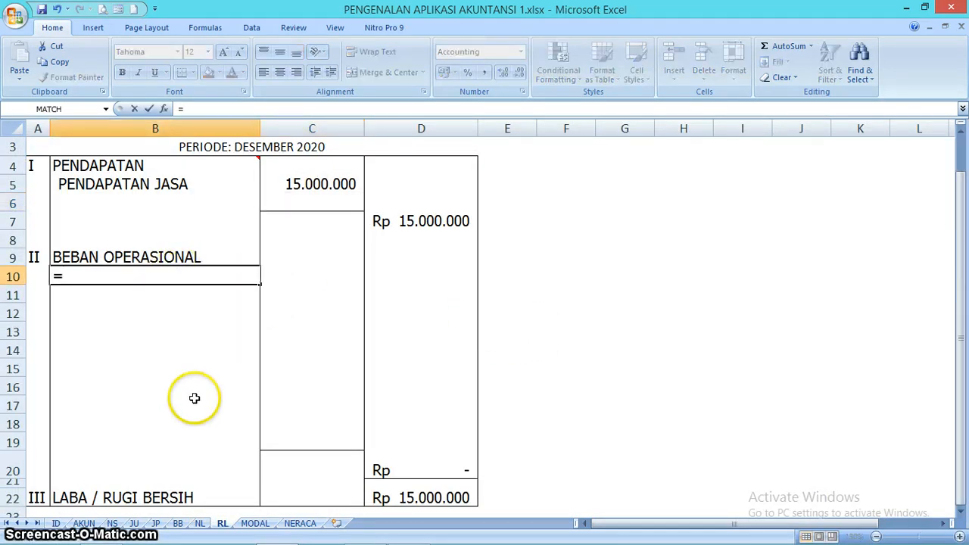
pyautogui.click(201, 523)
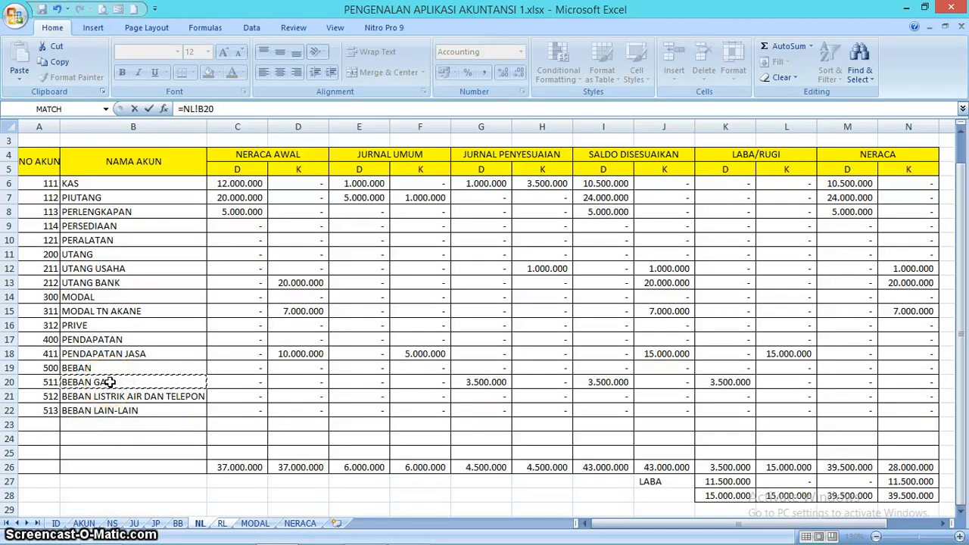
pyautogui.press('Return')
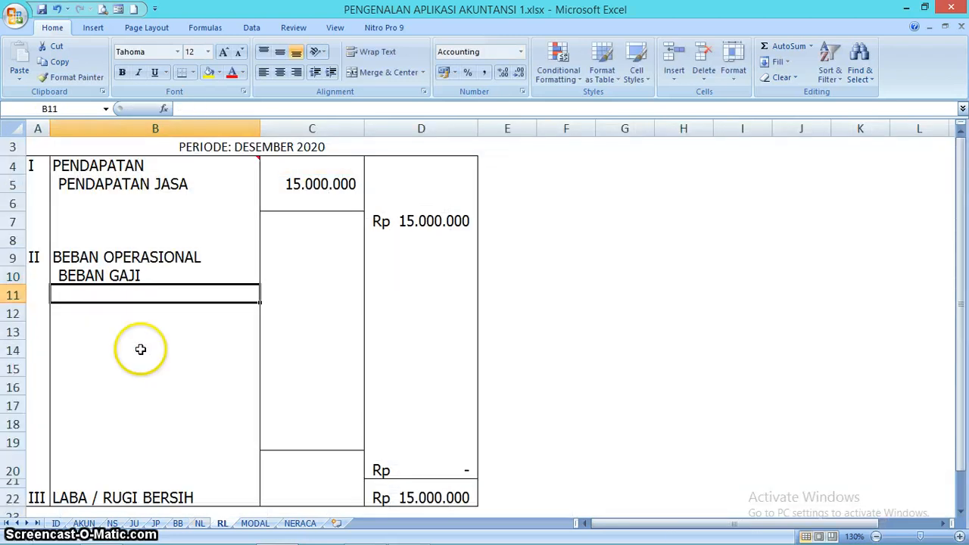
pyautogui.click(155, 275)
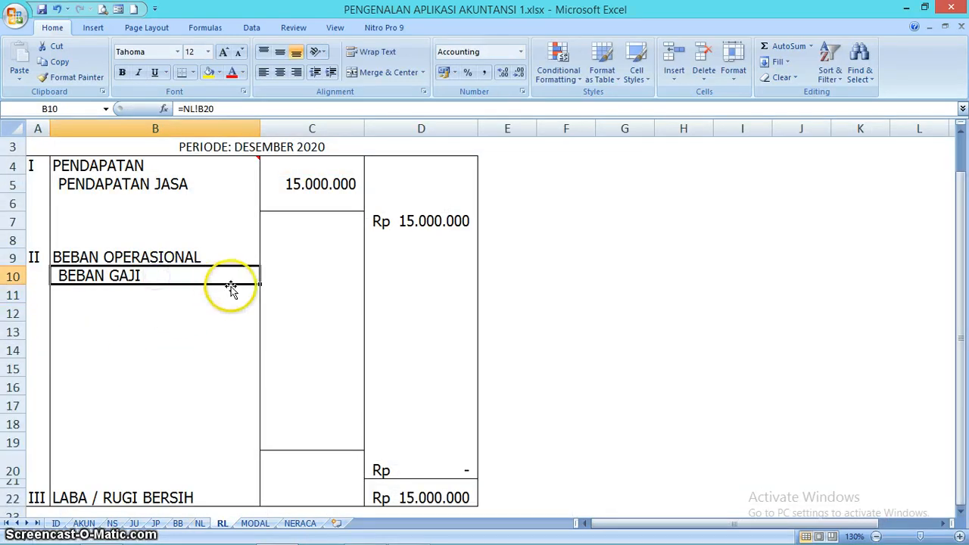
pyautogui.moveTo(259, 283); pyautogui.dragTo(259, 326)
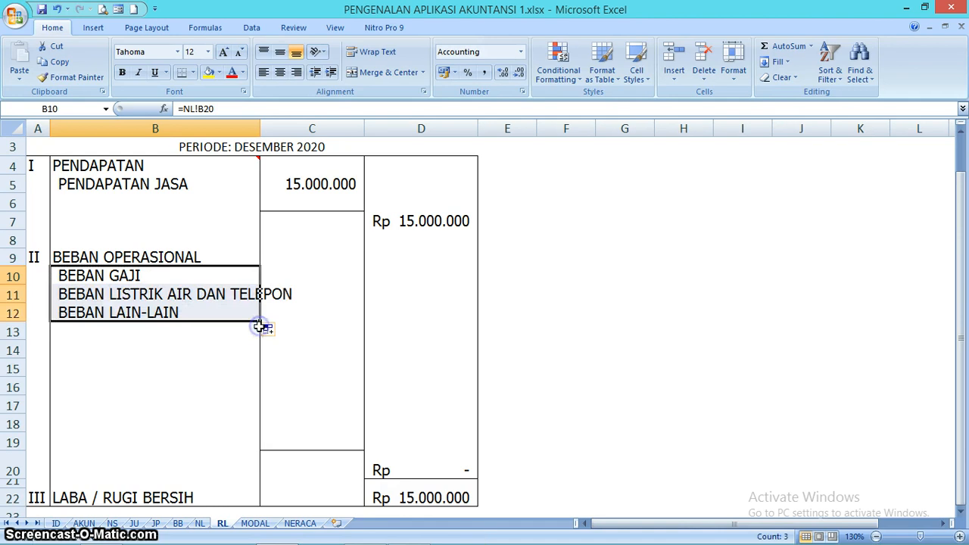
# - Link C10 to the LABA/RUGI debit amount of BEBAN GAJI with =NL!K20, and fill the formula down to C12
pyautogui.click(312, 277)
pyautogui.write('=')
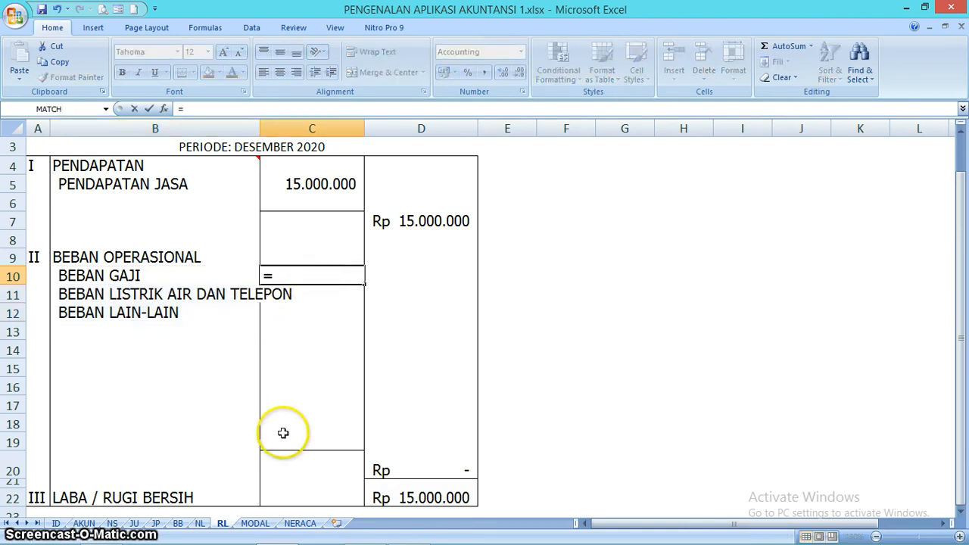
pyautogui.click(201, 523)
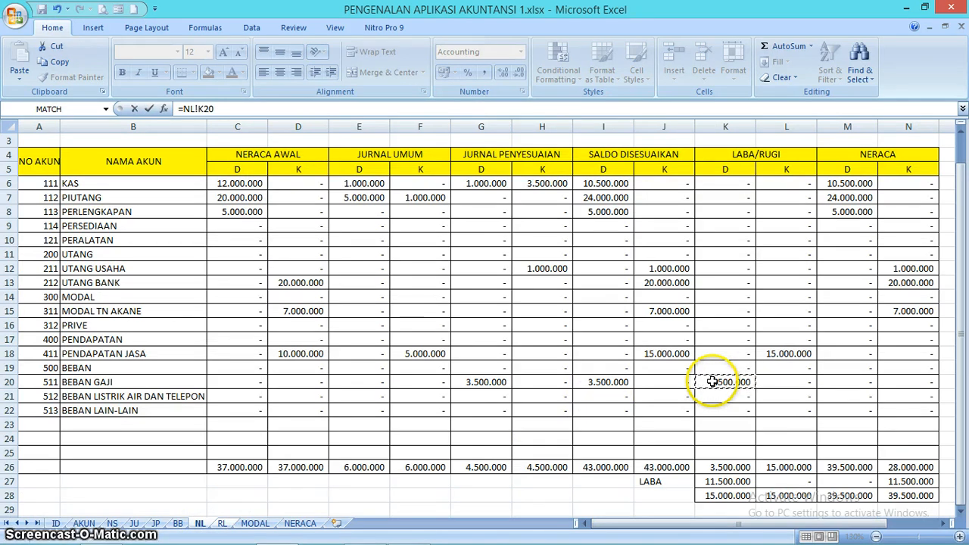
pyautogui.press('Return')
pyautogui.click(344, 277)
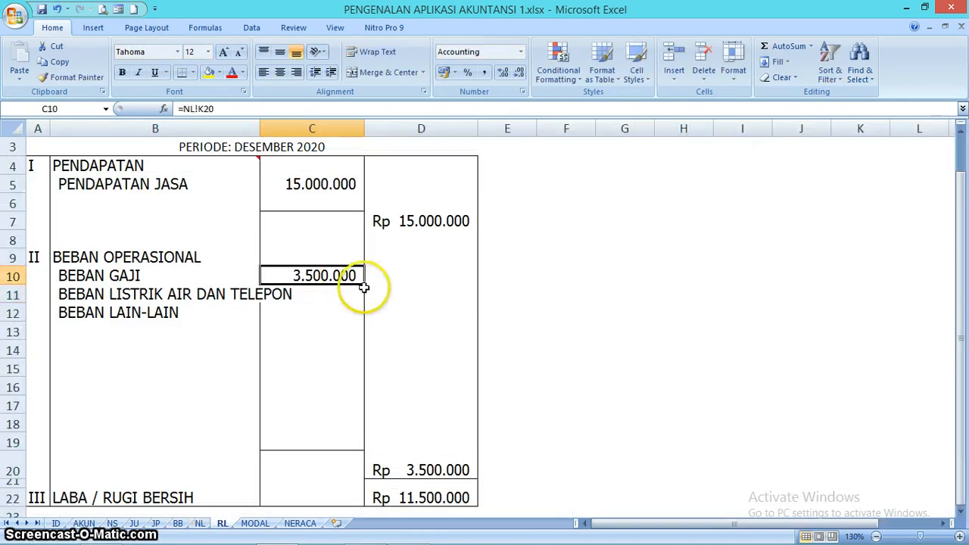
pyautogui.moveTo(364, 286); pyautogui.dragTo(369, 325)
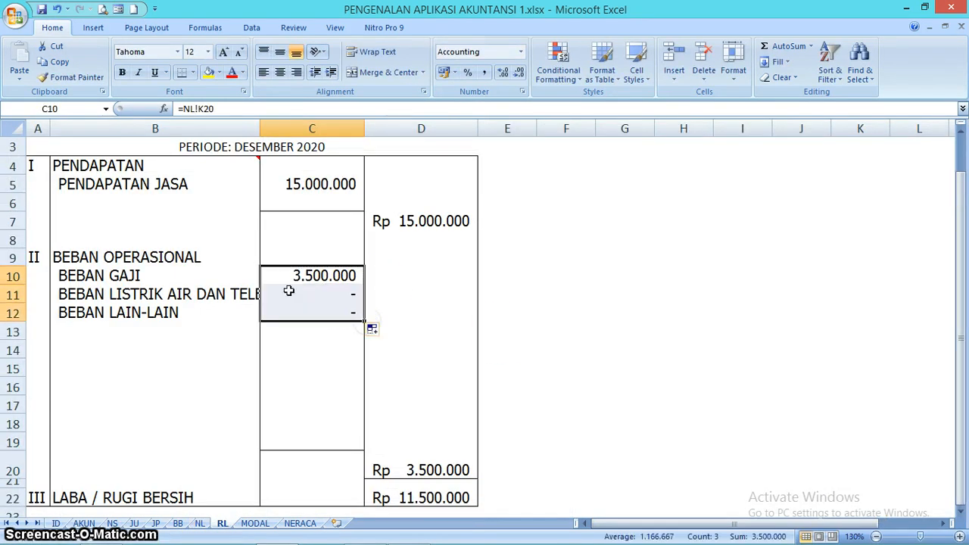
# - Insert one blank row at row 6 below PENDAPATAN JASA, plus three more blank rows at rows 6 to 8
pyautogui.click(204, 371)
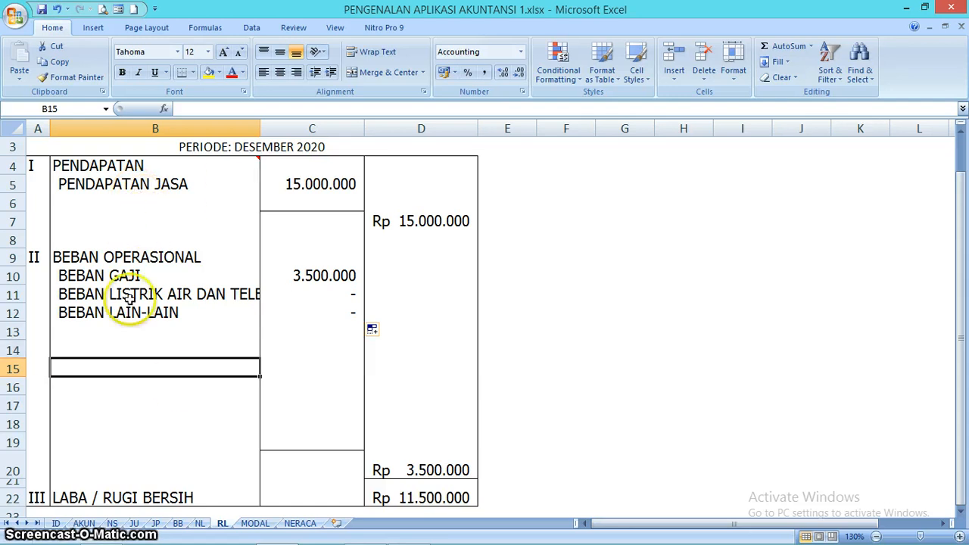
pyautogui.rightClick(15, 203)
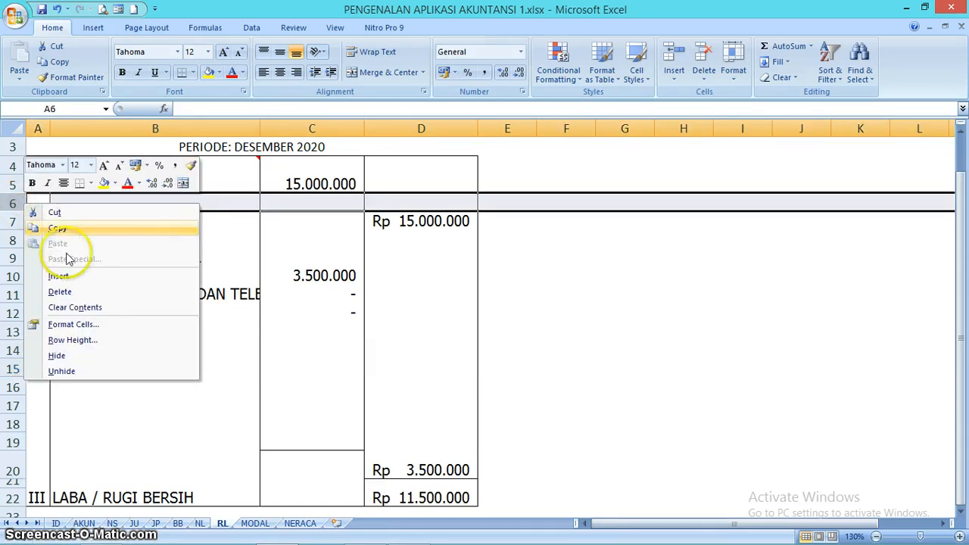
pyautogui.click(59, 276)
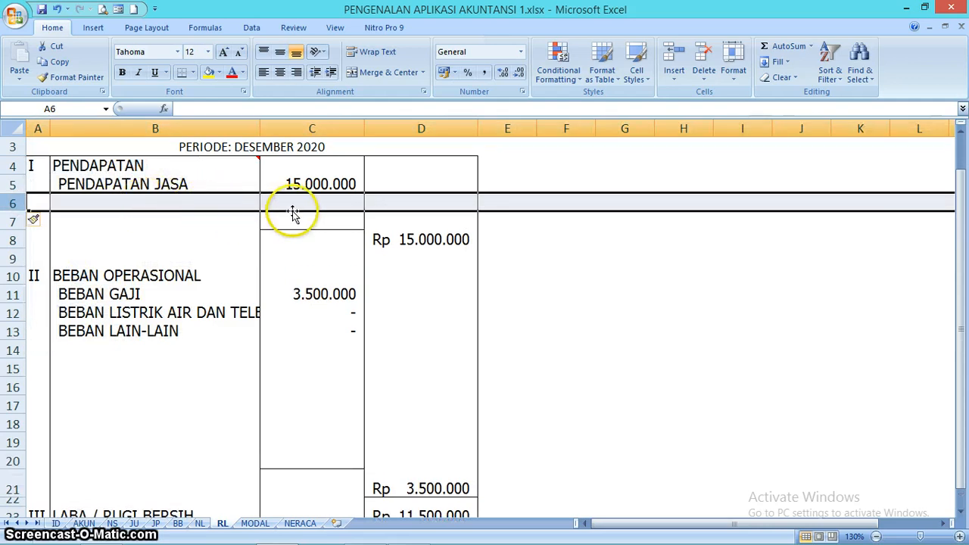
pyautogui.moveTo(12, 201); pyautogui.dragTo(11, 238)
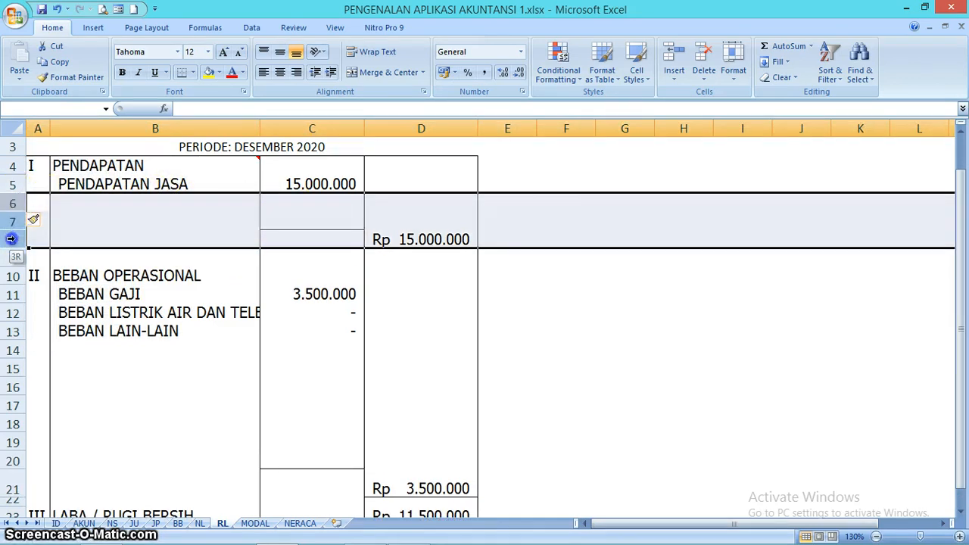
pyautogui.rightClick(11, 240)
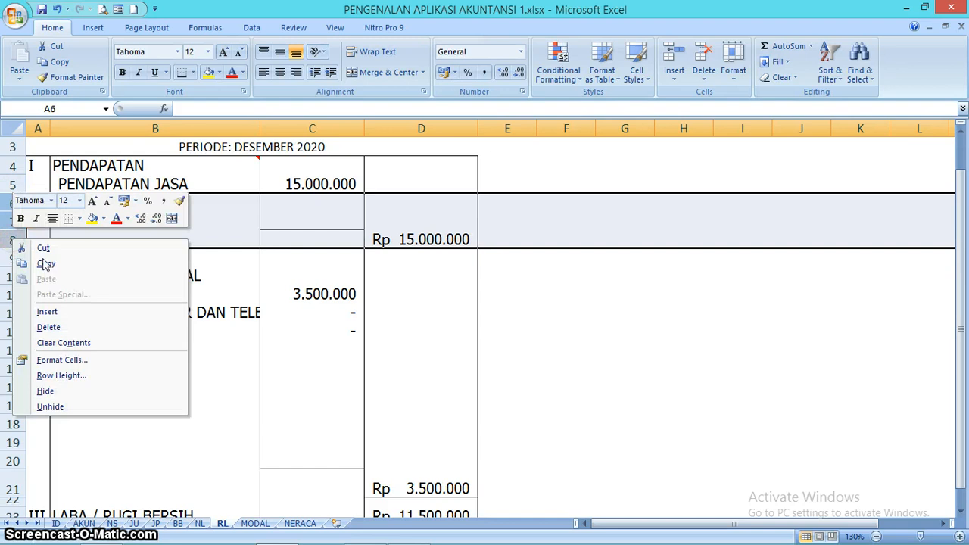
pyautogui.click(72, 311)
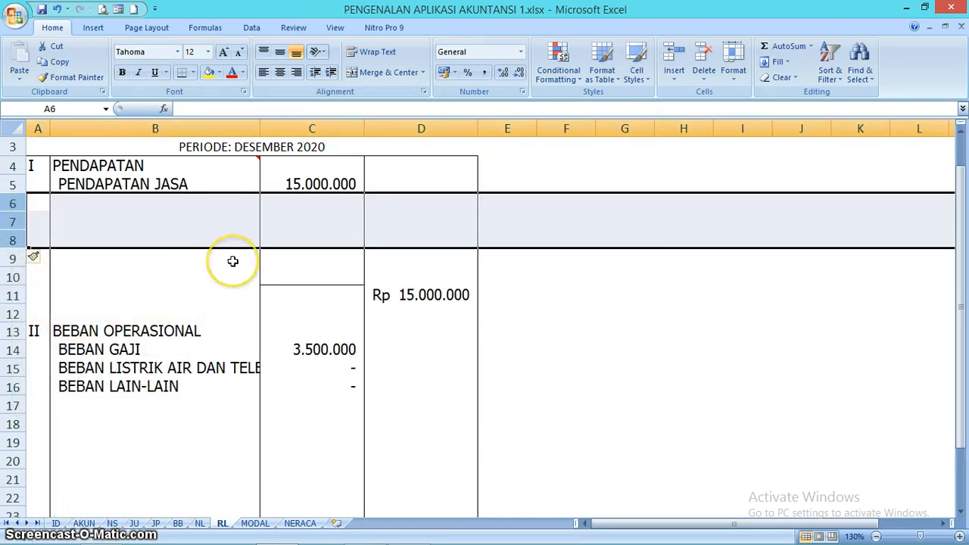
# - Undo both row insertions below PENDAPATAN JASA on the RL sheet
pyautogui.hotkey('ctrl', 'z')
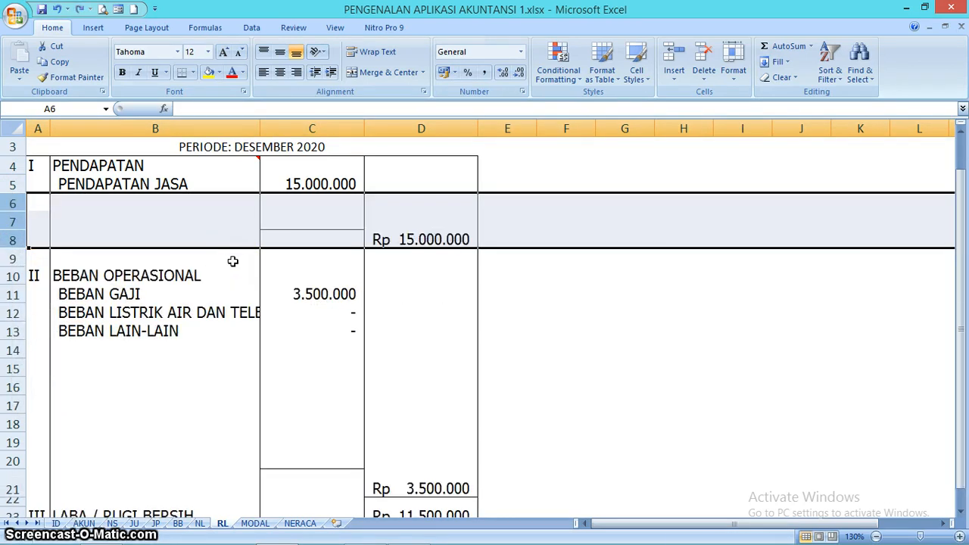
pyautogui.hotkey('ctrl', 'z')
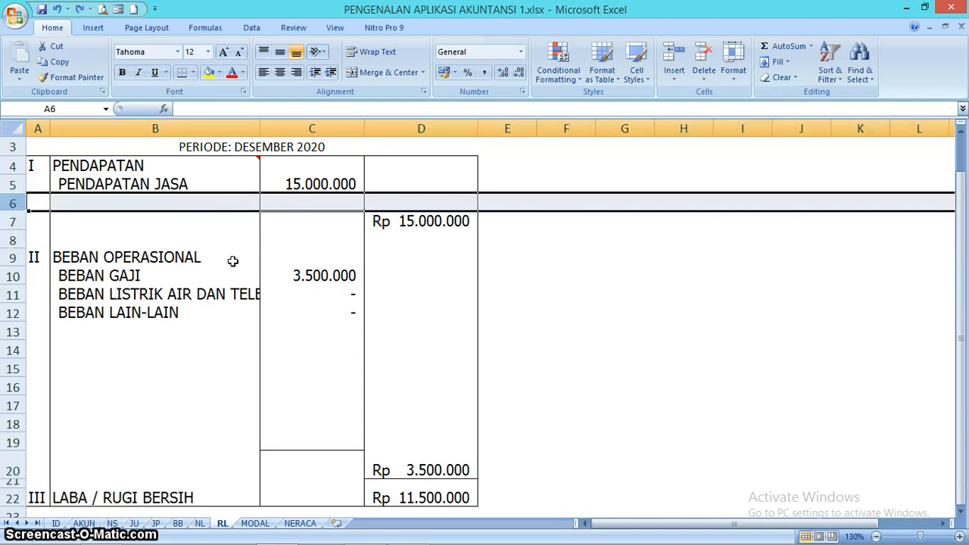
pyautogui.click(341, 276)
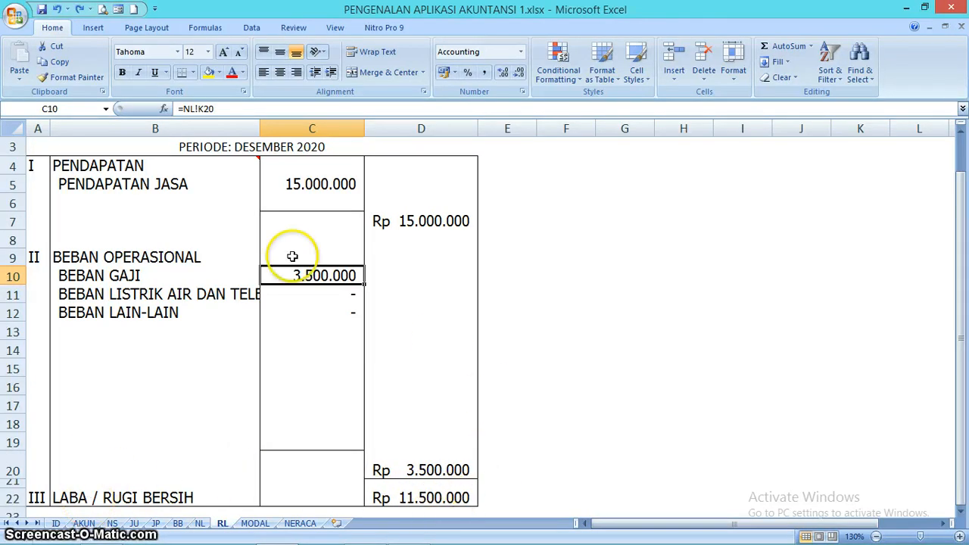
pyautogui.click(442, 407)
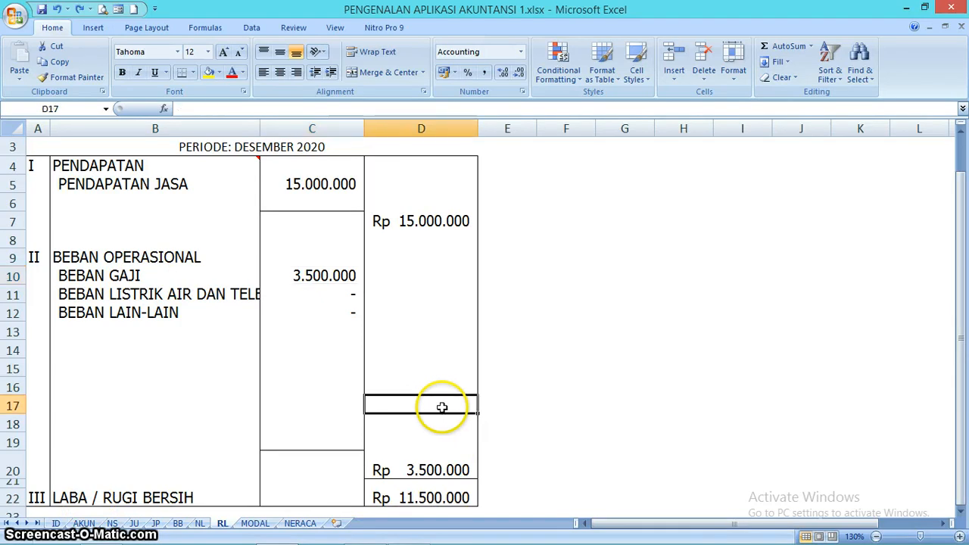
# - On the MODAL sheet, link MODAL AWAL in D5 to the owner's capital credit balance in D15 of the NS sheet
pyautogui.click(255, 523)
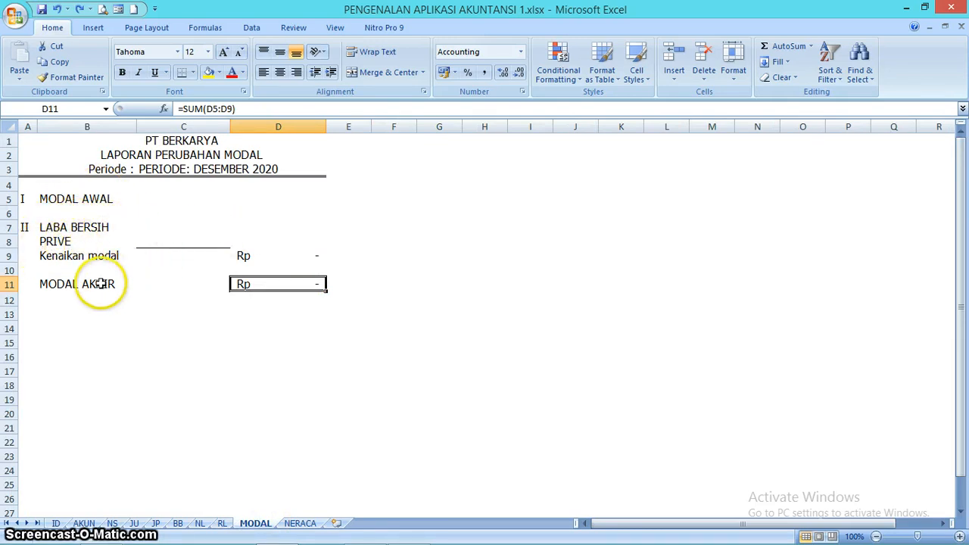
pyautogui.click(288, 200)
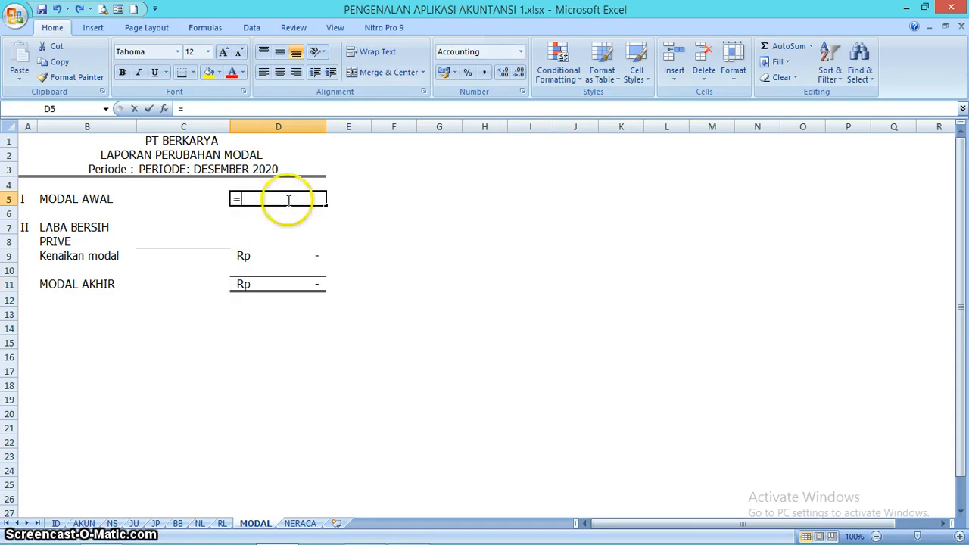
pyautogui.click(112, 523)
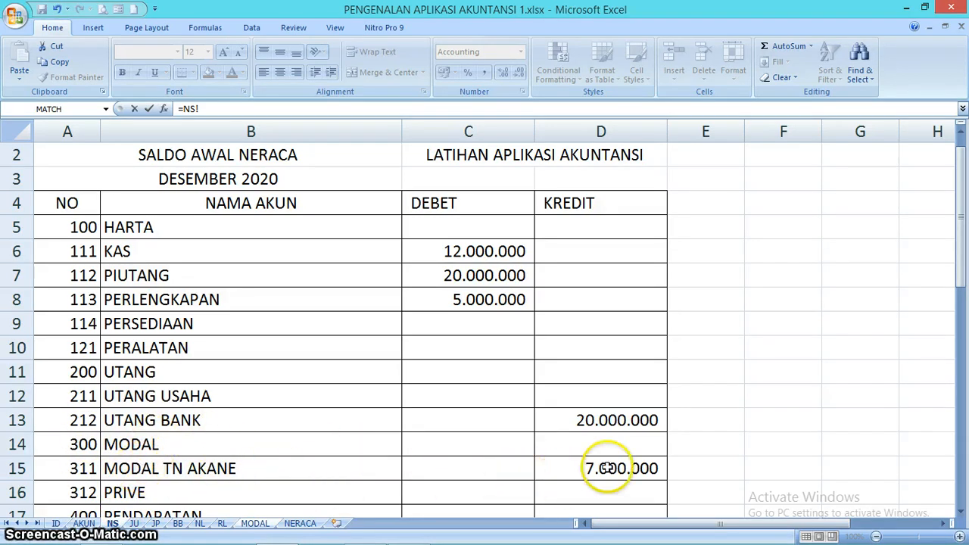
pyautogui.press('Return')
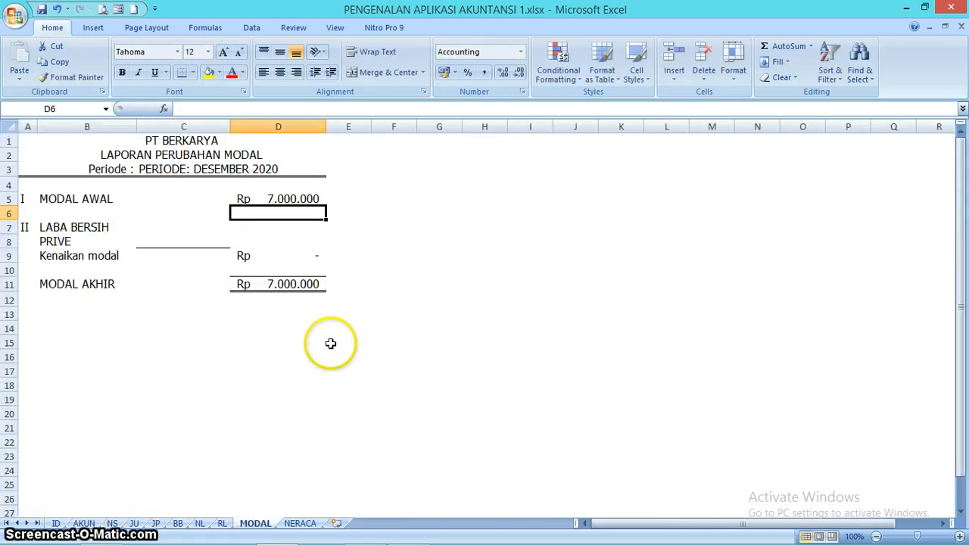
# - Link LABA BERSIH in C7 to the LABA / RUGI BERSIH amount on the RL sheet with =RL!D22
pyautogui.click(198, 231)
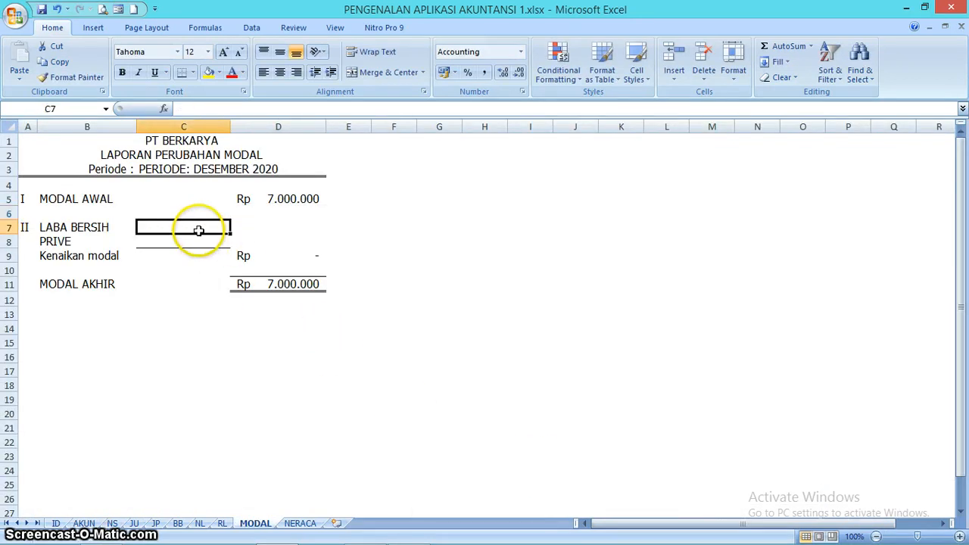
pyautogui.click(222, 523)
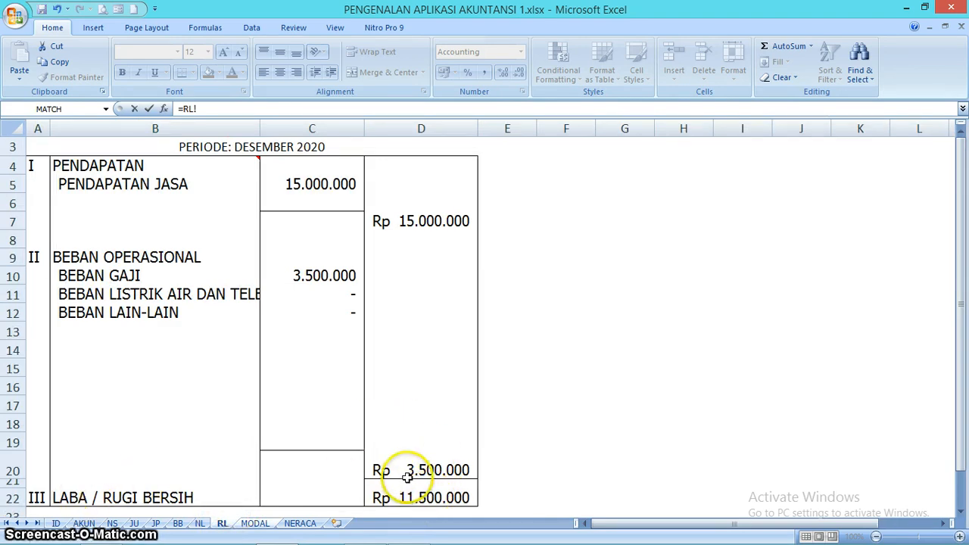
pyautogui.click(428, 497)
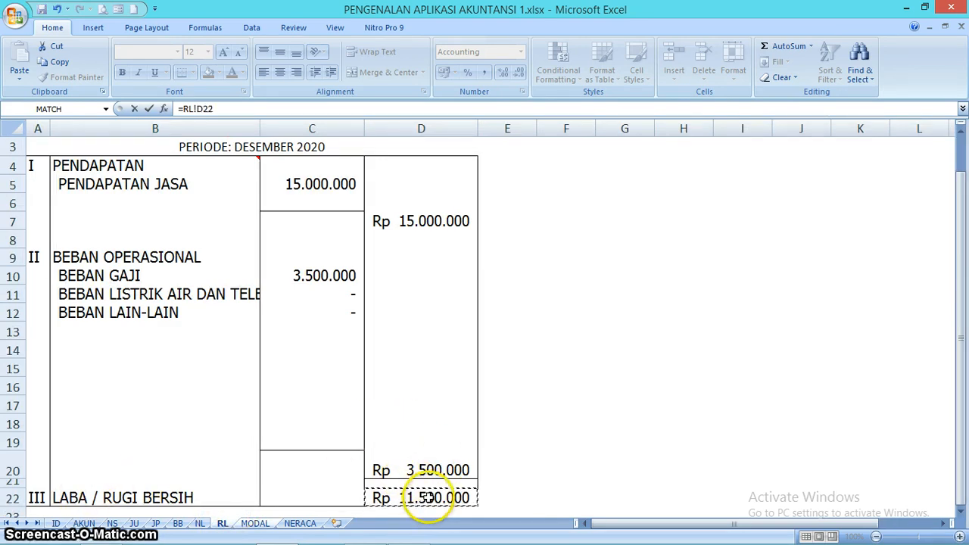
pyautogui.press('Return')
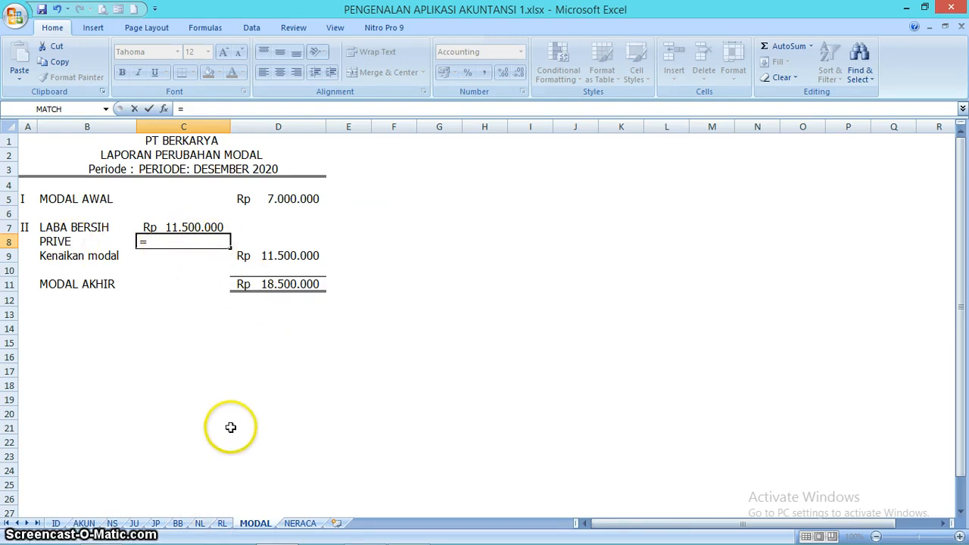
# - Link PRIVE in C8 to the negated NERACA debit amount of PRIVE on the NL sheet with =-NL!M16
pyautogui.click(201, 523)
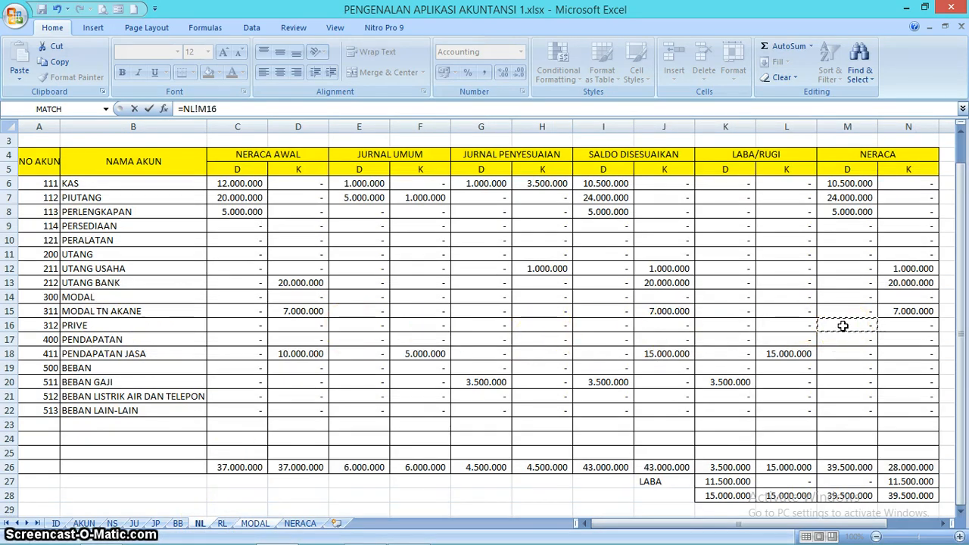
pyautogui.press('Return')
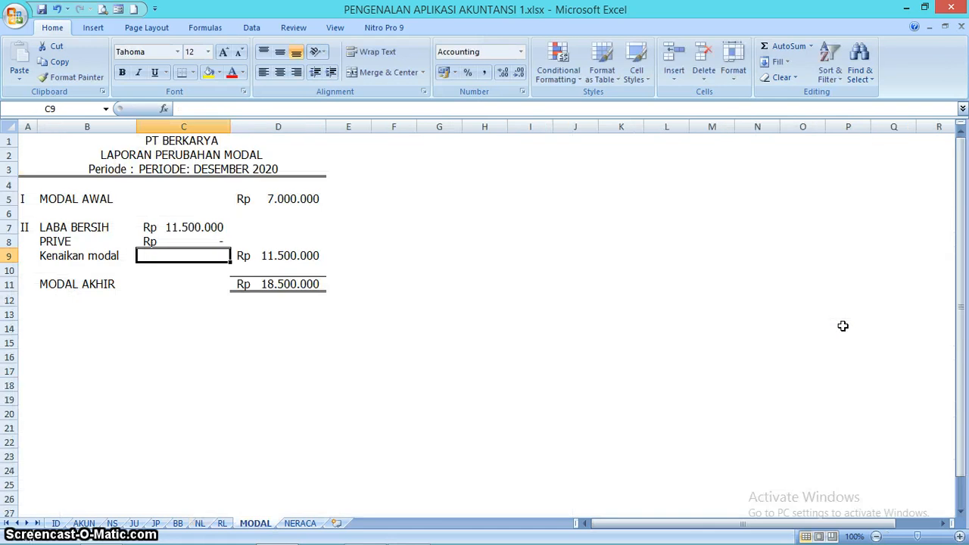
pyautogui.click(209, 243)
pyautogui.click(188, 109)
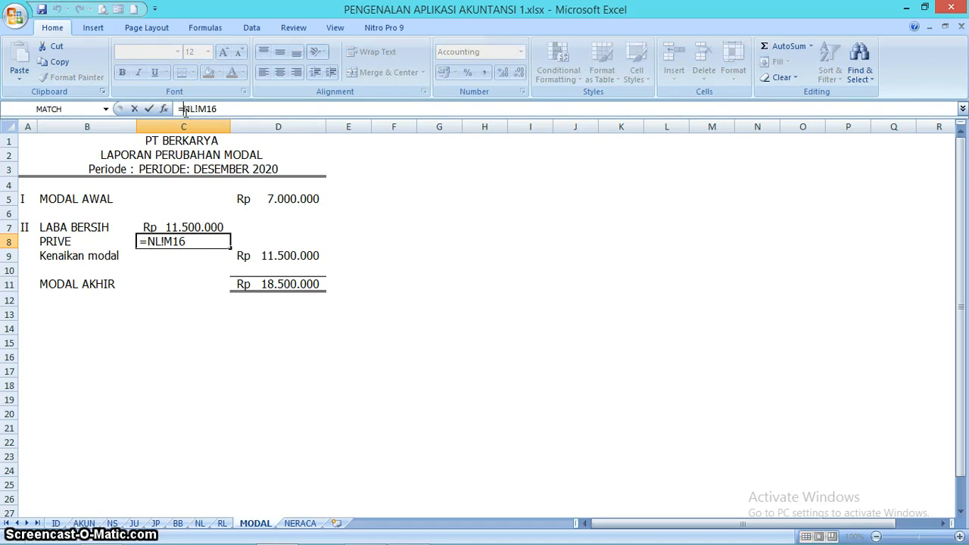
pyautogui.write('-')
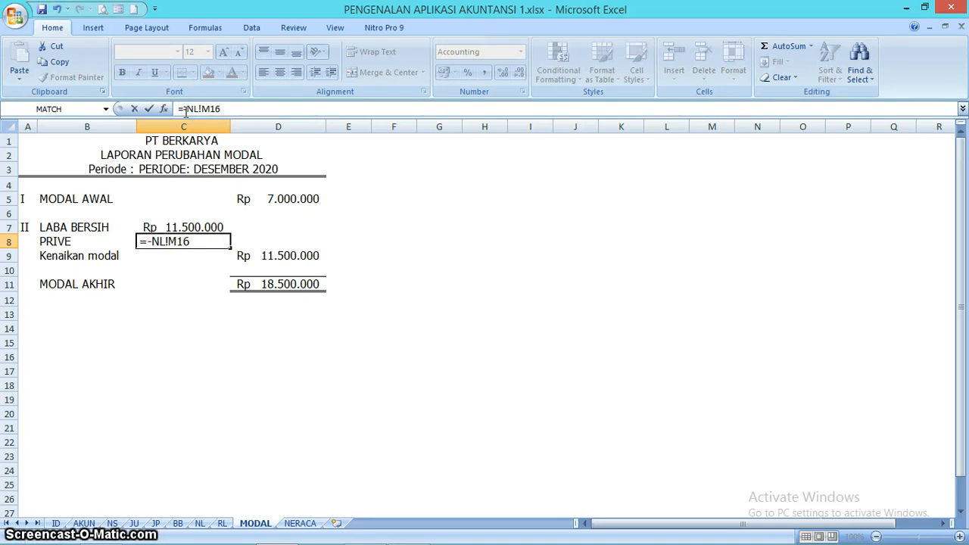
pyautogui.press('Return')
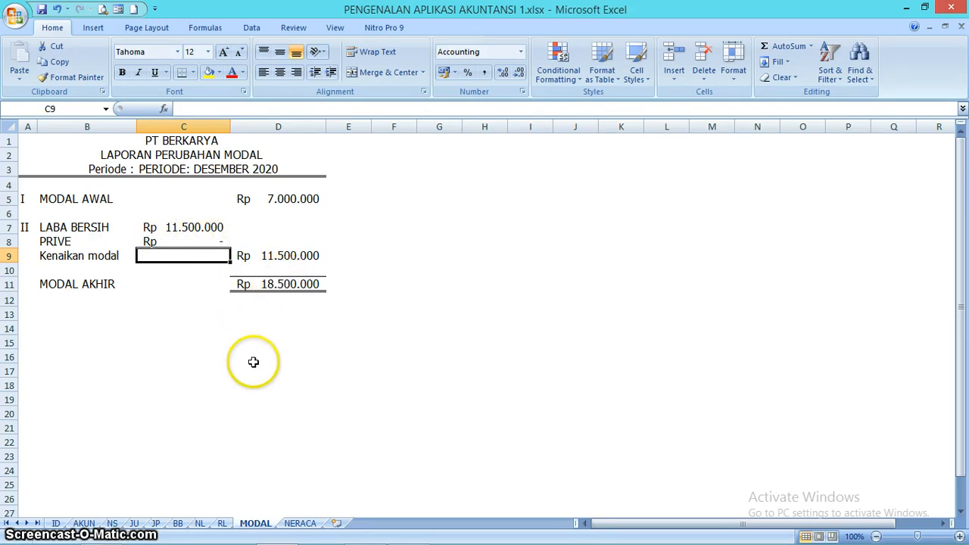
# - Examine the company name and period formulas in the header of the NERACA sheet
pyautogui.click(301, 523)
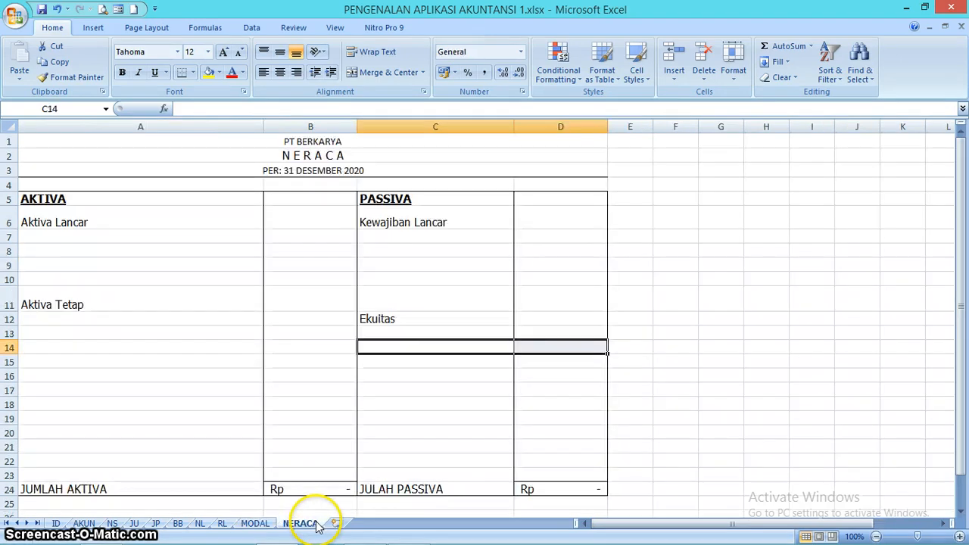
pyautogui.click(194, 238)
pyautogui.click(334, 141)
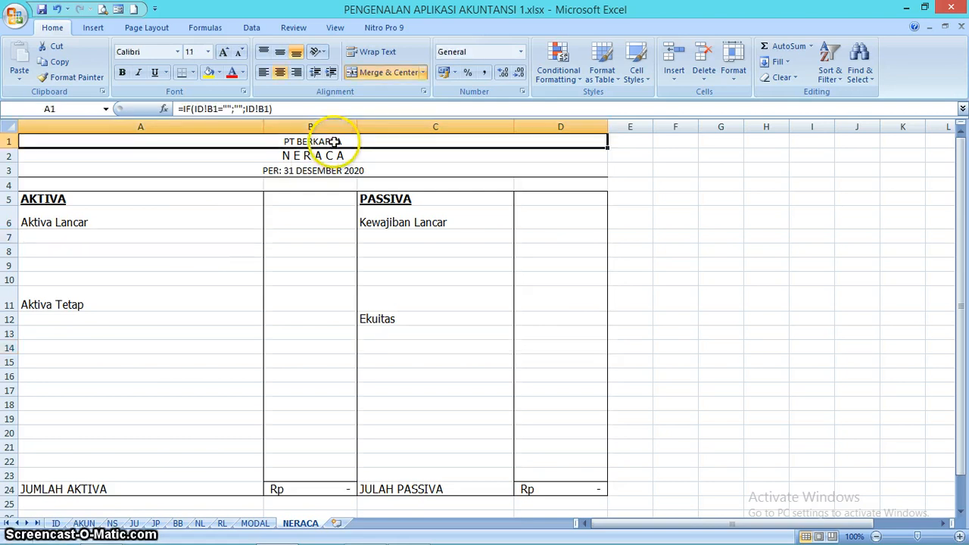
pyautogui.press('Down')
pyautogui.press('Down')
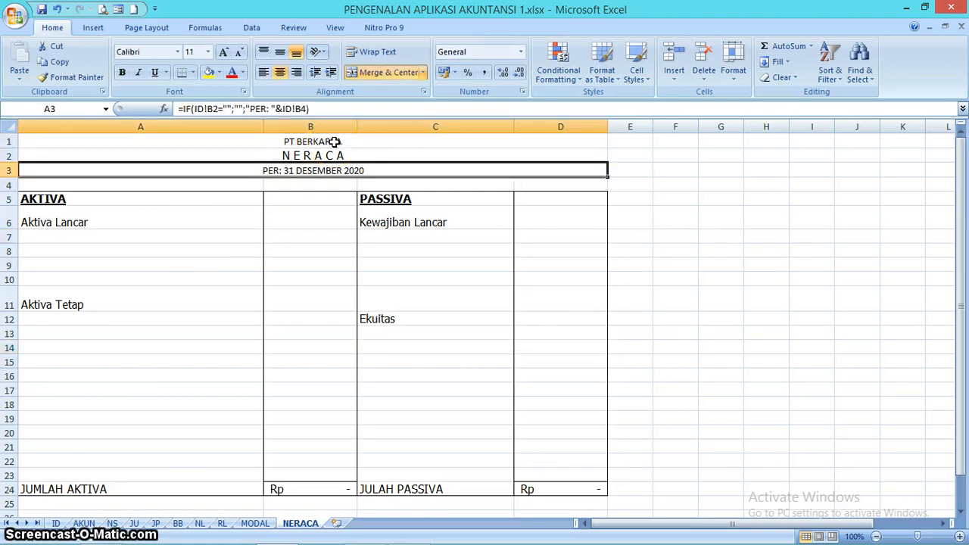
# - Link A7 under Aktiva Lancar to the KAS account name with =NL!B6, and fill the formula down to A10
pyautogui.press('Down')
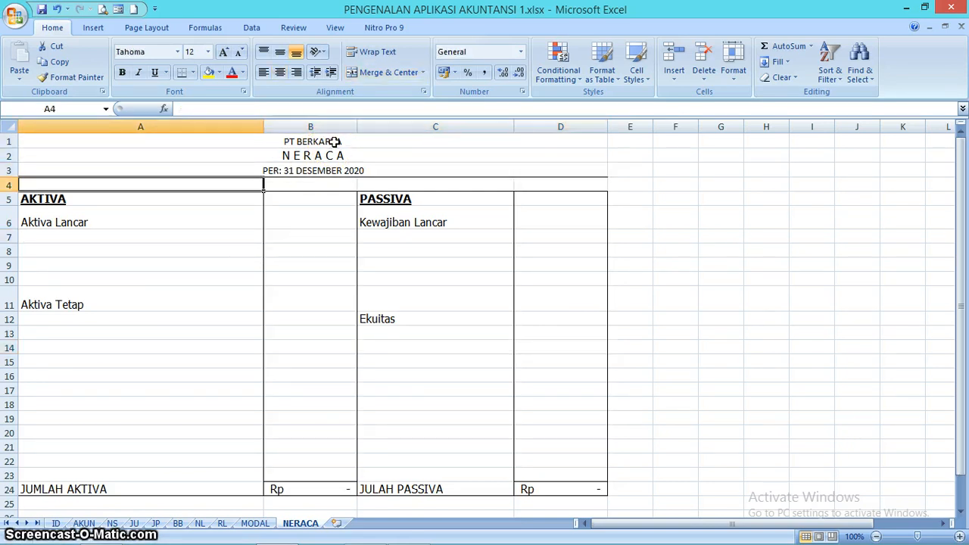
pyautogui.press('Down')
pyautogui.press('Down')
pyautogui.press('Down')
pyautogui.press('Down')
pyautogui.press('Up')
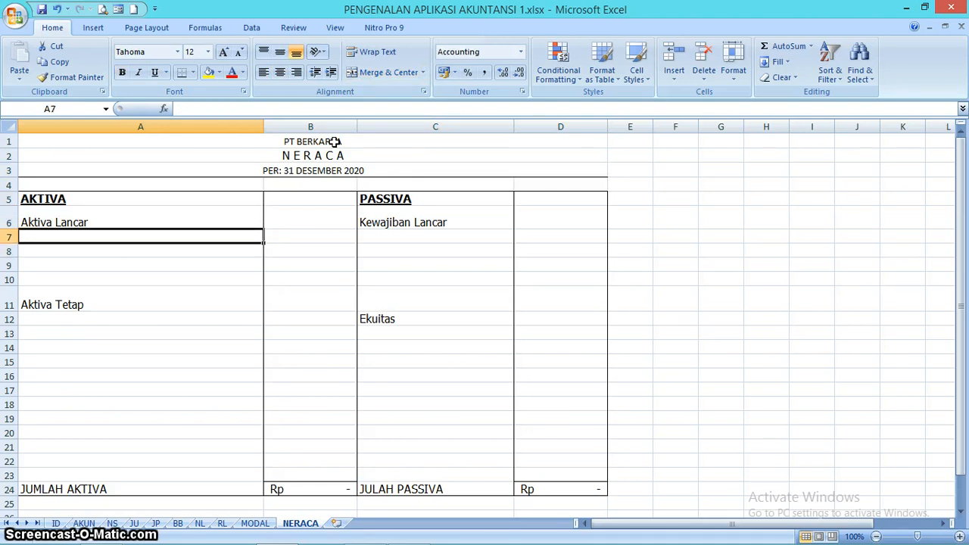
pyautogui.write('=')
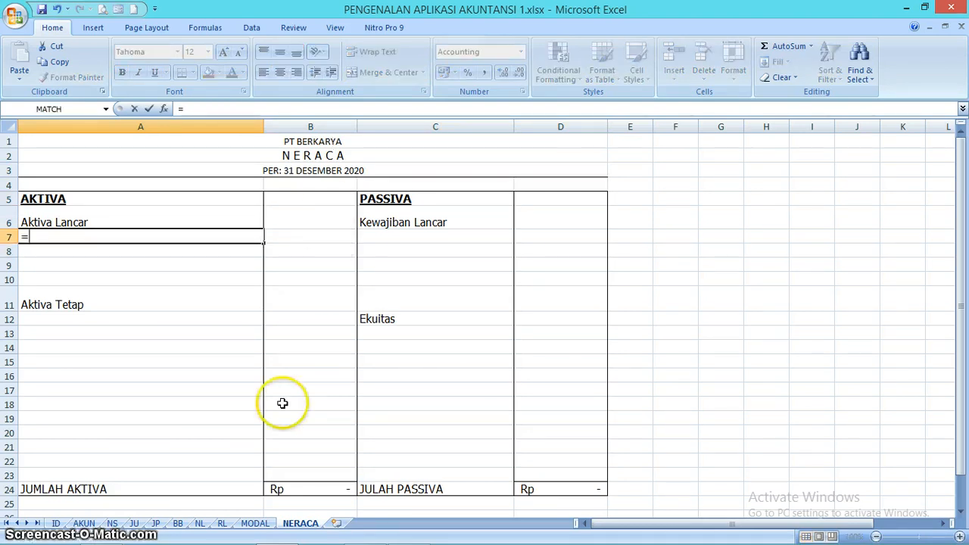
pyautogui.click(200, 522)
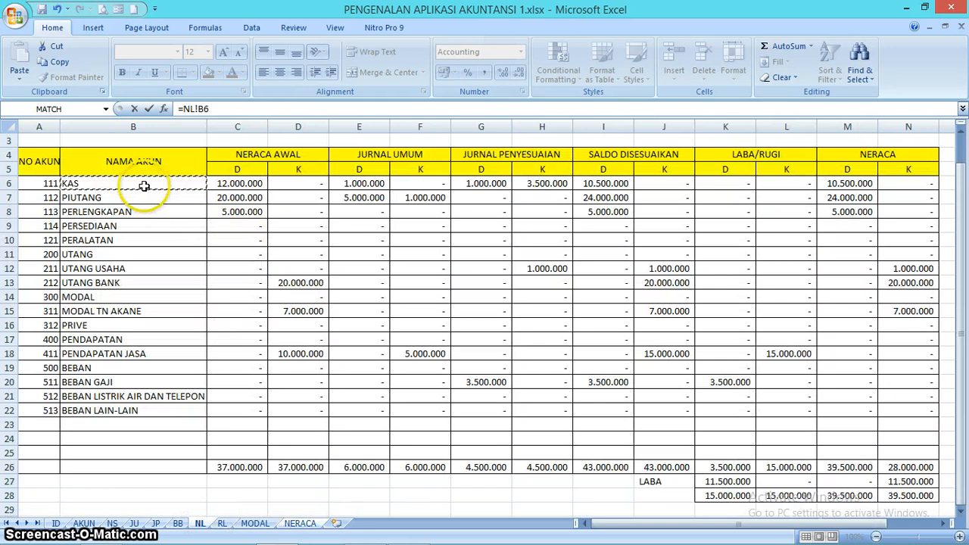
pyautogui.press('Return')
pyautogui.click(182, 234)
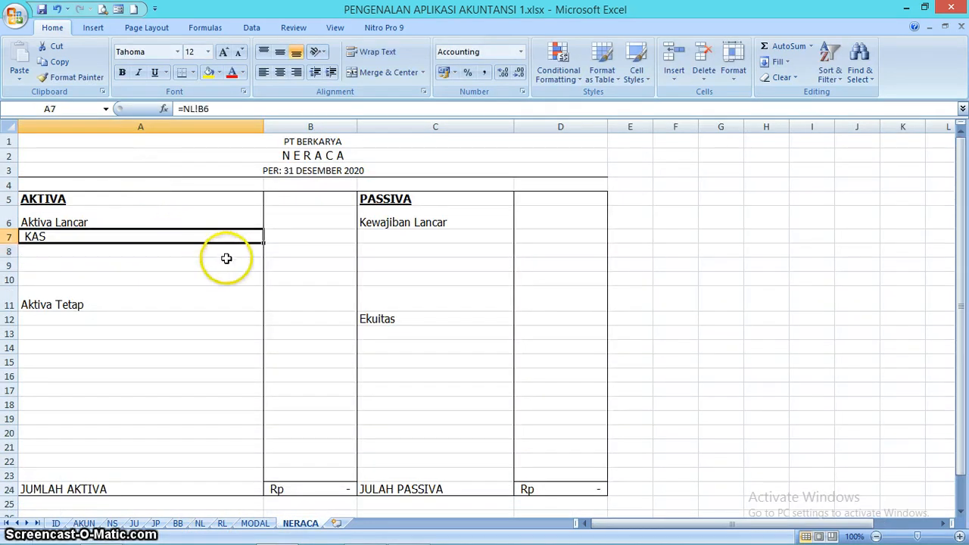
pyautogui.moveTo(266, 245); pyautogui.dragTo(261, 286)
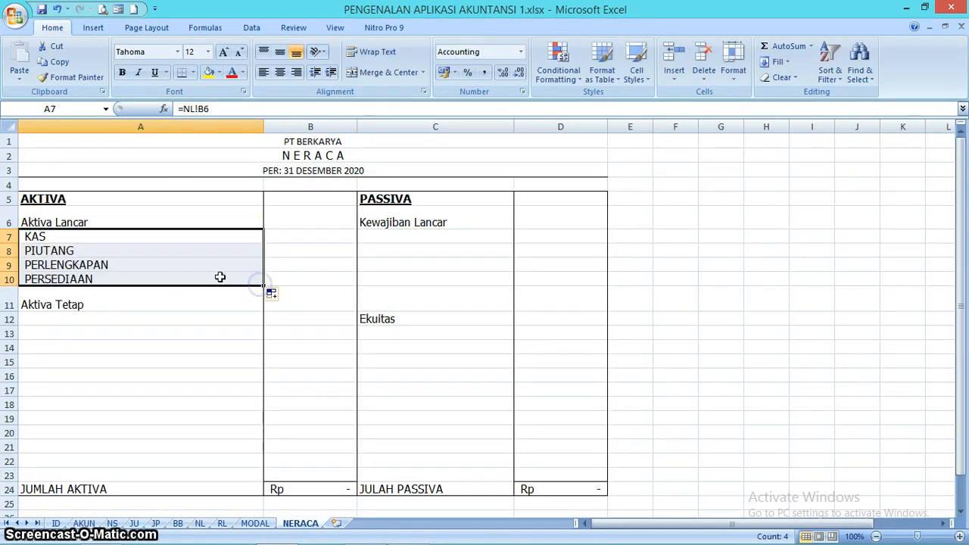
# - Link A12 under Aktiva Tetap to the PERALATAN account name with =NL!B10
pyautogui.click(147, 321)
pyautogui.write('=')
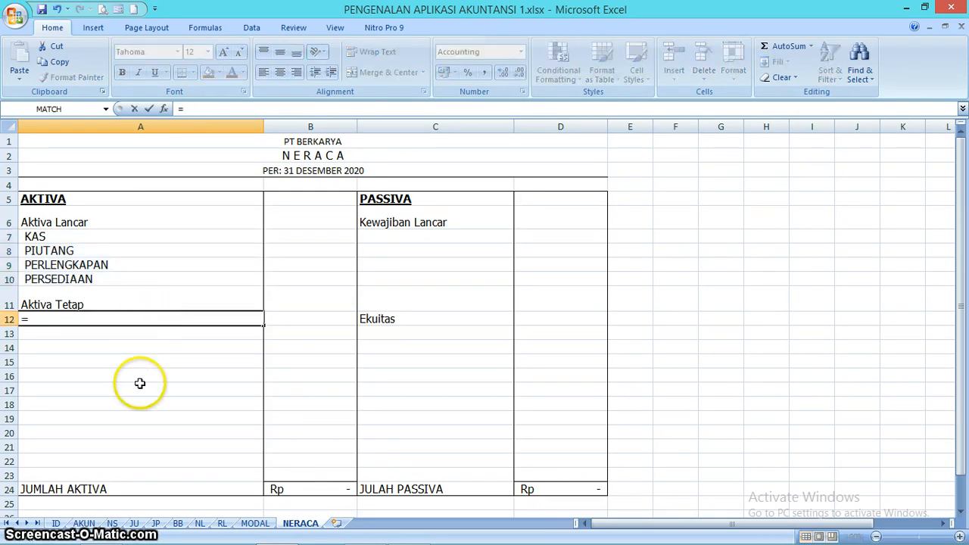
pyautogui.click(199, 523)
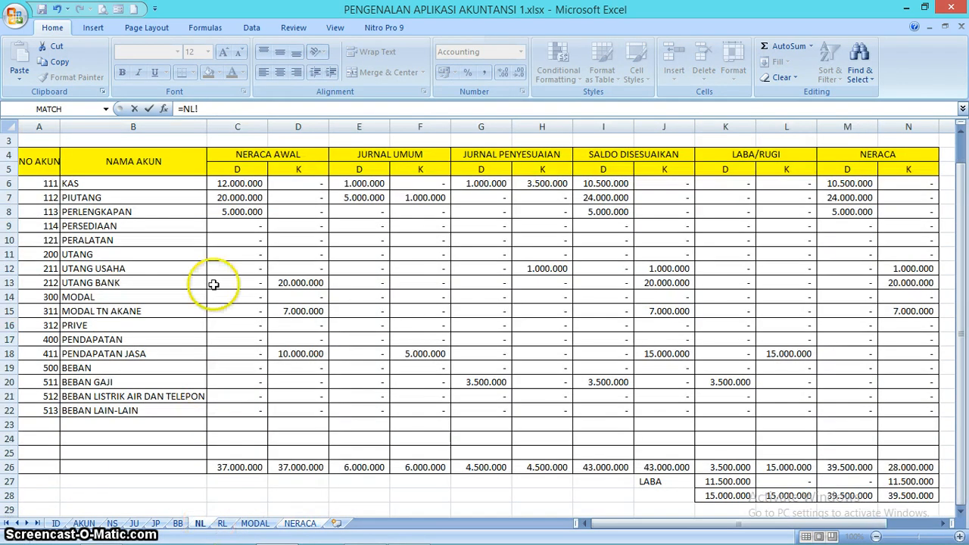
pyautogui.click(164, 240)
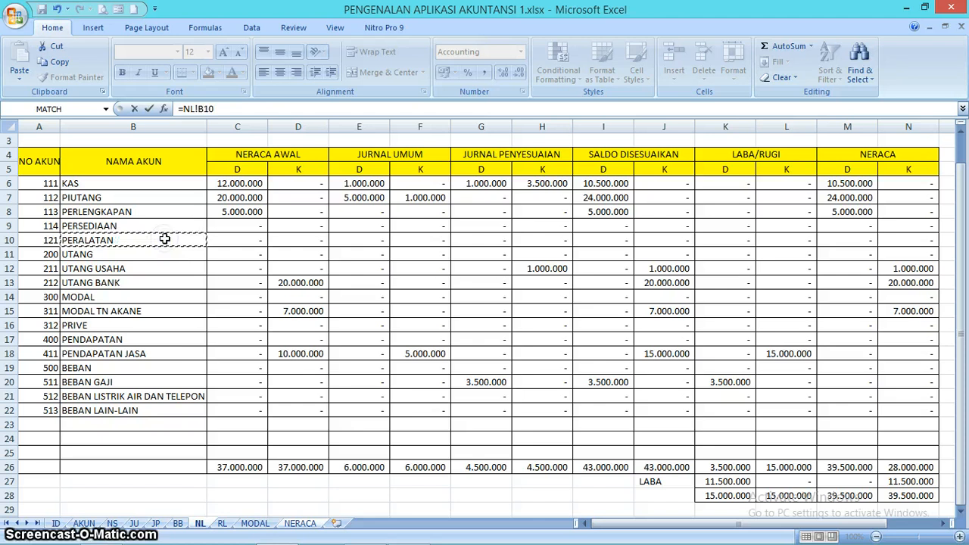
pyautogui.press('Return')
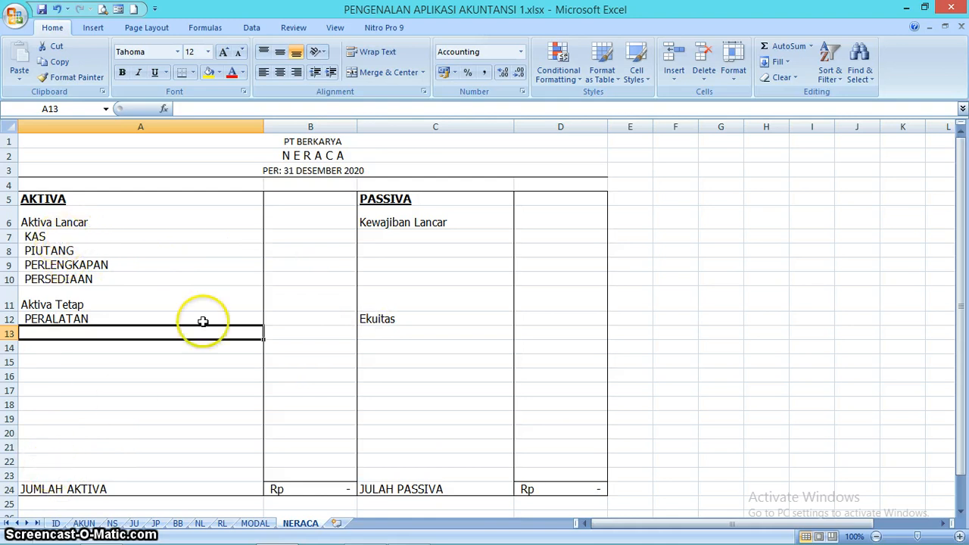
# - Link the KAS amount in B7 to its NERACA debit on the NL sheet with =NL!M6, and fill the formula down to B10
pyautogui.click(317, 235)
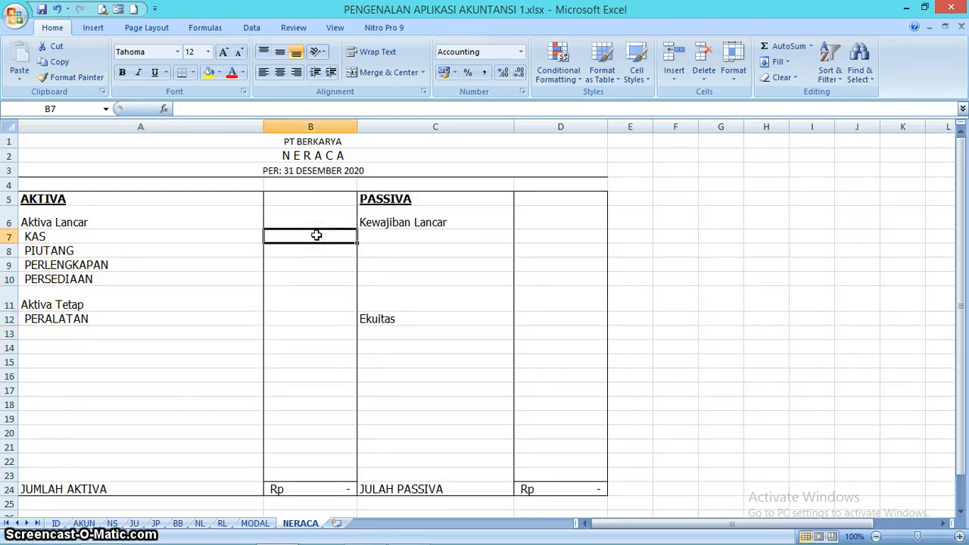
pyautogui.write('=')
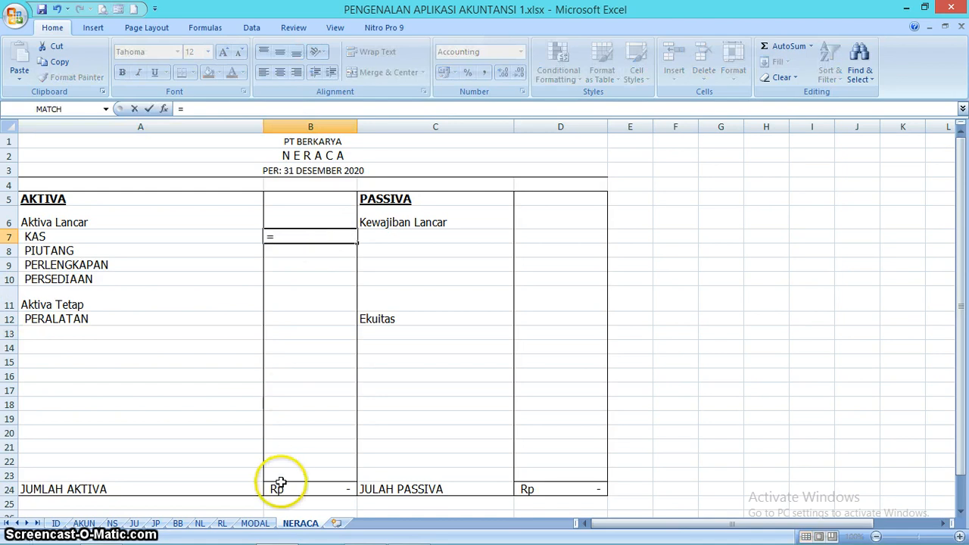
pyautogui.click(201, 525)
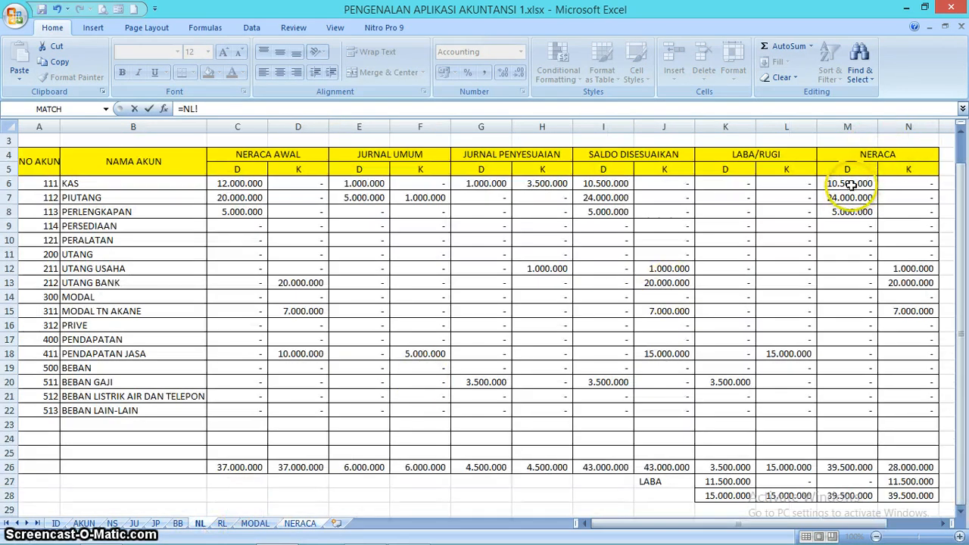
pyautogui.press('Return')
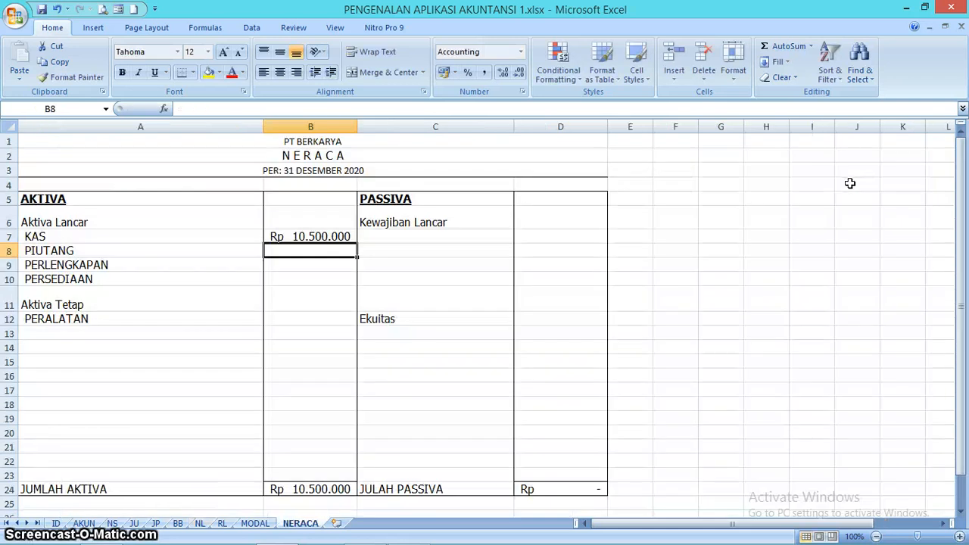
pyautogui.click(322, 236)
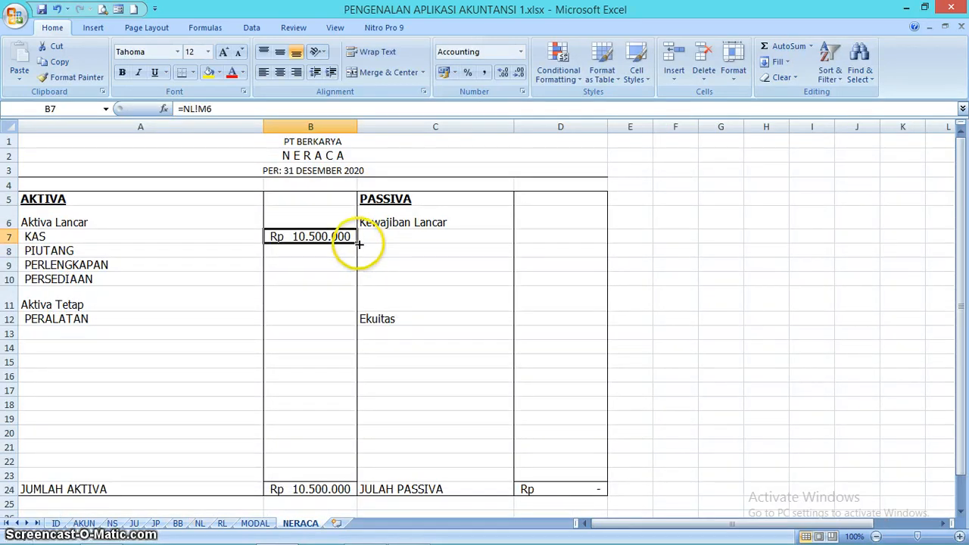
pyautogui.moveTo(359, 244); pyautogui.dragTo(360, 281)
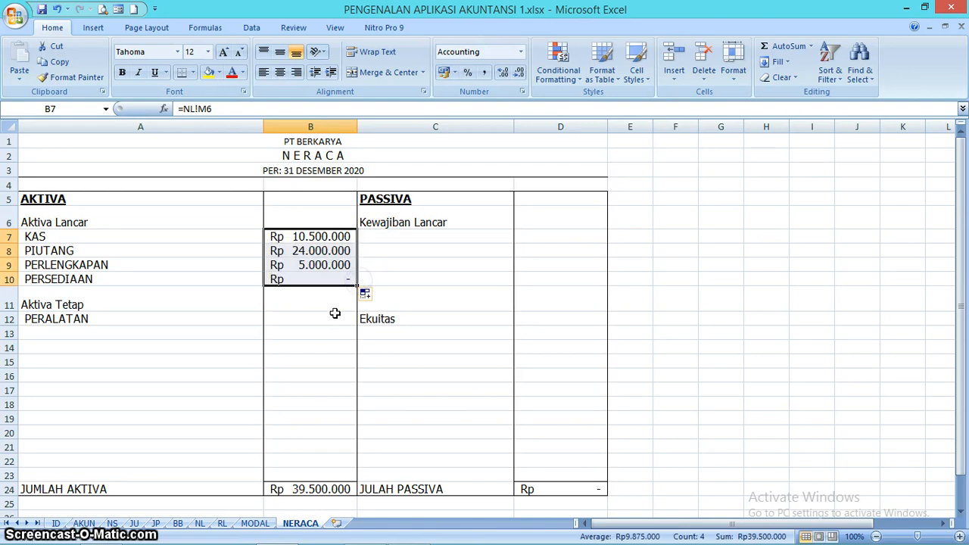
# - Link the PERALATAN amount in B12 to its NERACA debit on the NL sheet with =NL!M10
pyautogui.click(329, 318)
pyautogui.write('=')
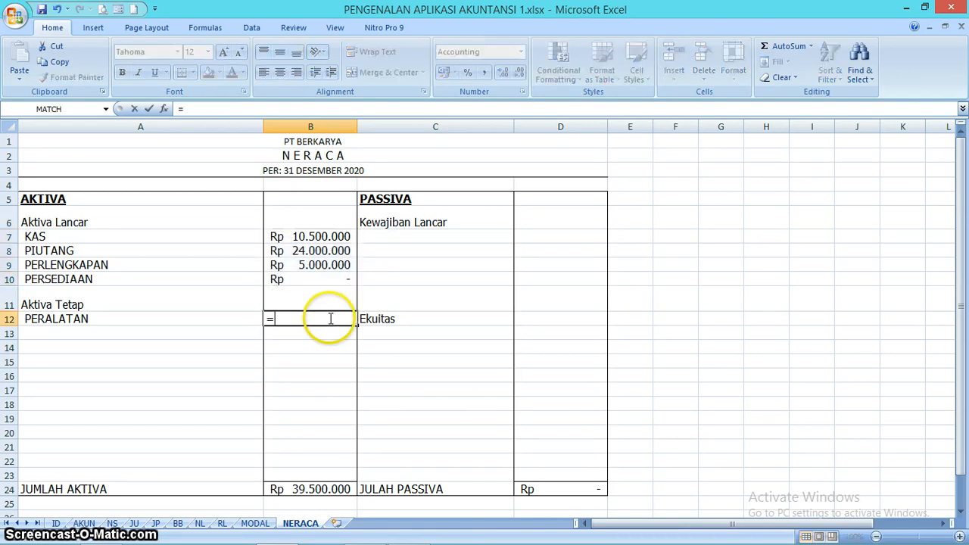
pyautogui.click(198, 523)
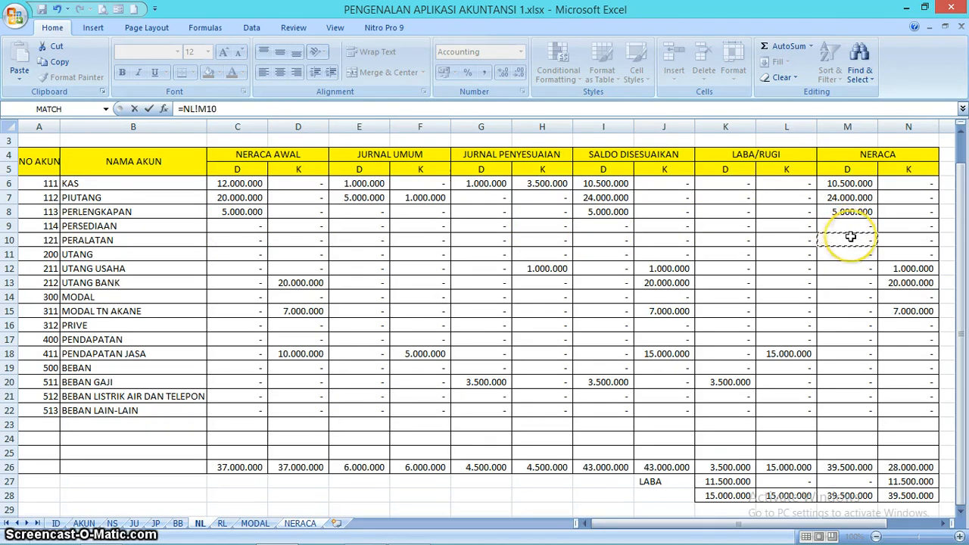
pyautogui.press('Return')
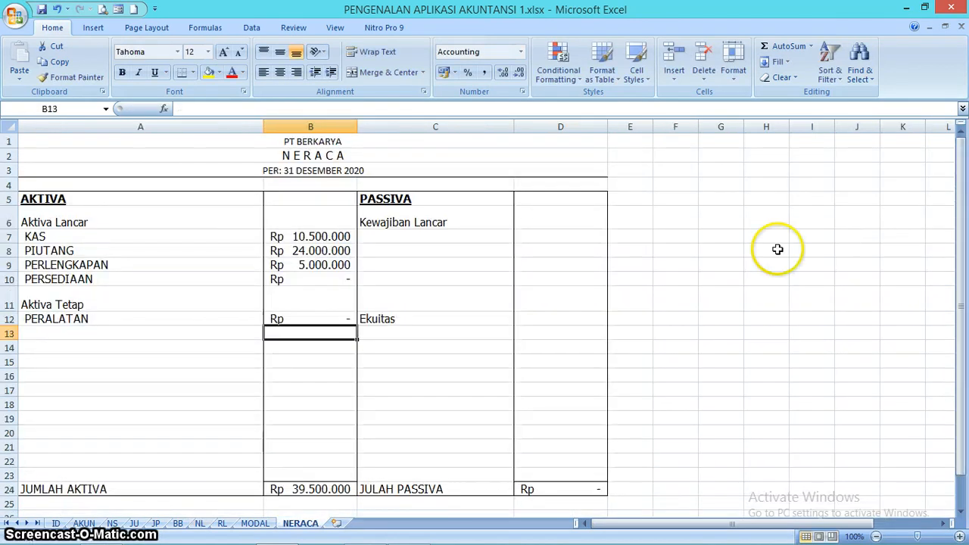
# - Link C7 under Kewajiban Lancar to the UTANG USAHA account name with =NL!B12, and fill the formula down to C8
pyautogui.click(497, 236)
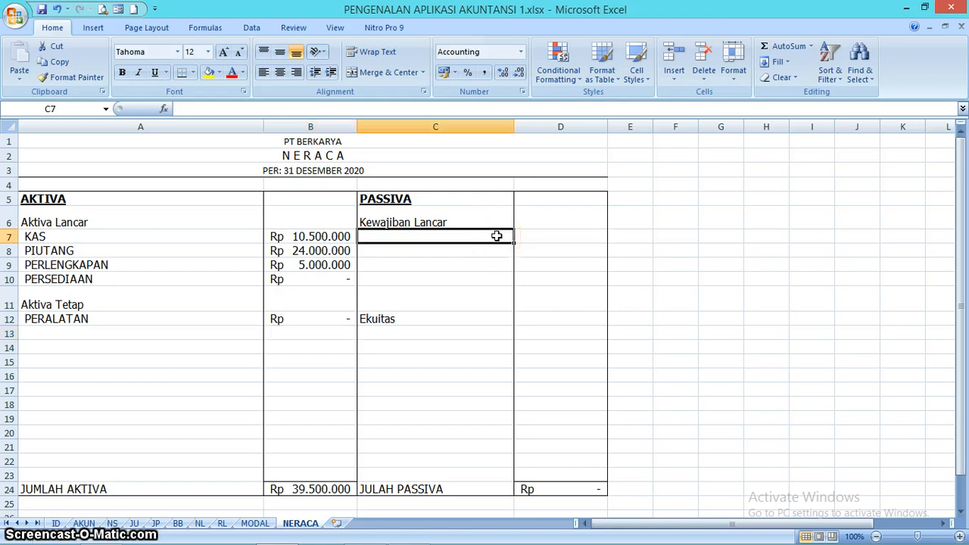
pyautogui.write('=')
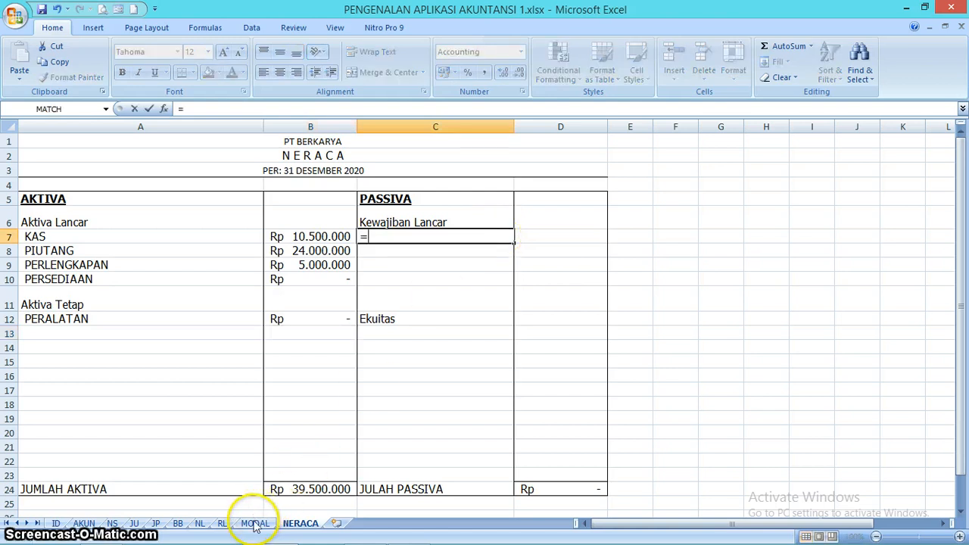
pyautogui.click(200, 523)
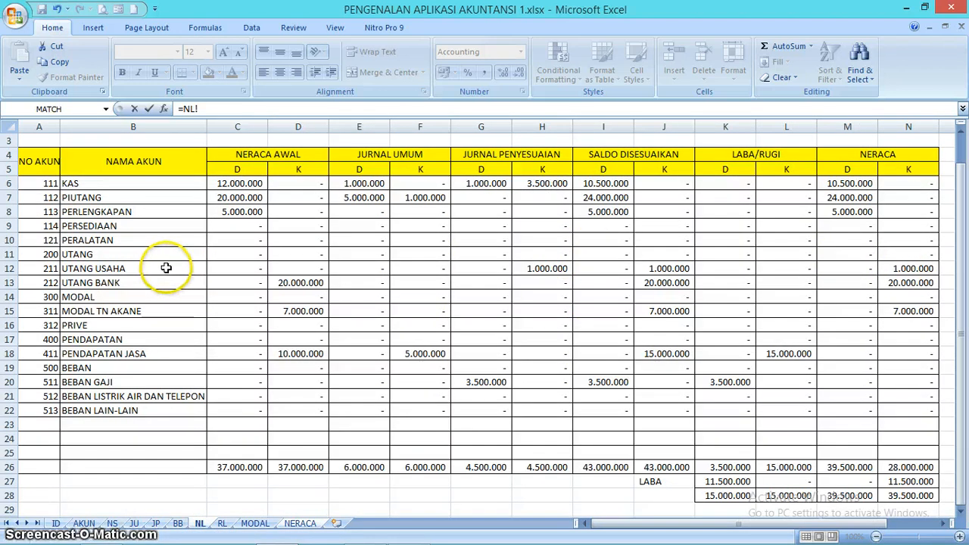
pyautogui.press('Return')
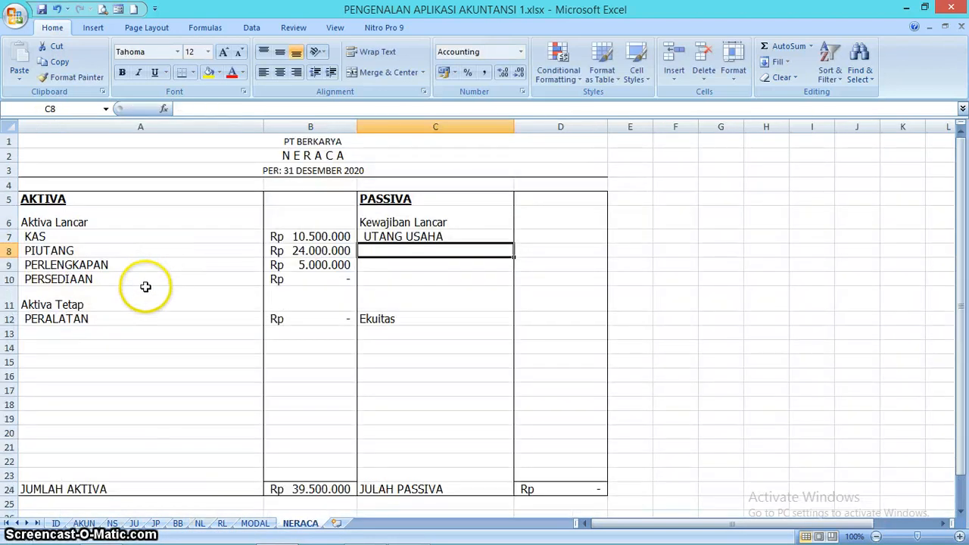
pyautogui.click(476, 238)
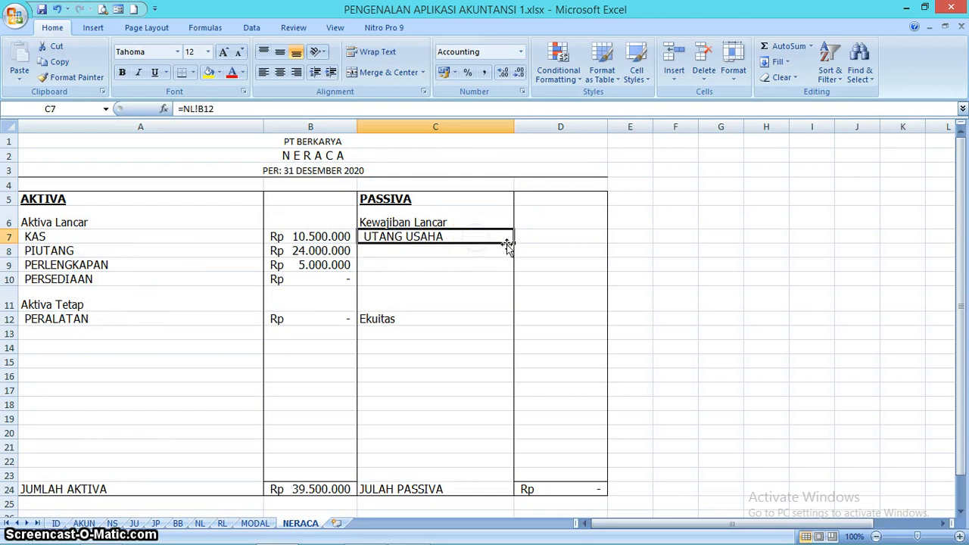
pyautogui.moveTo(514, 245); pyautogui.dragTo(514, 259)
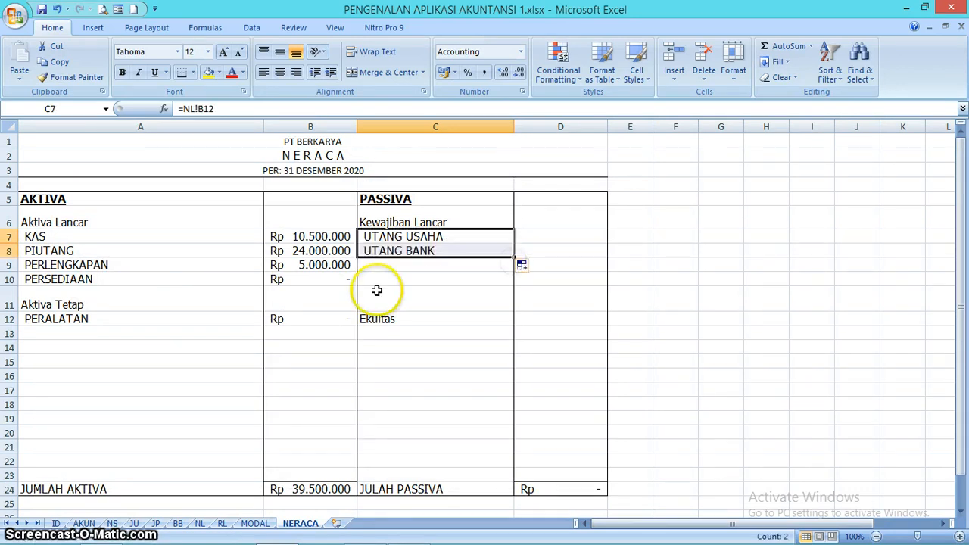
# - Link the UTANG USAHA amount in D7 to its NERACA credit on the NL sheet with =NL!N12, and fill the formula down to D8
pyautogui.click(551, 238)
pyautogui.write('=')
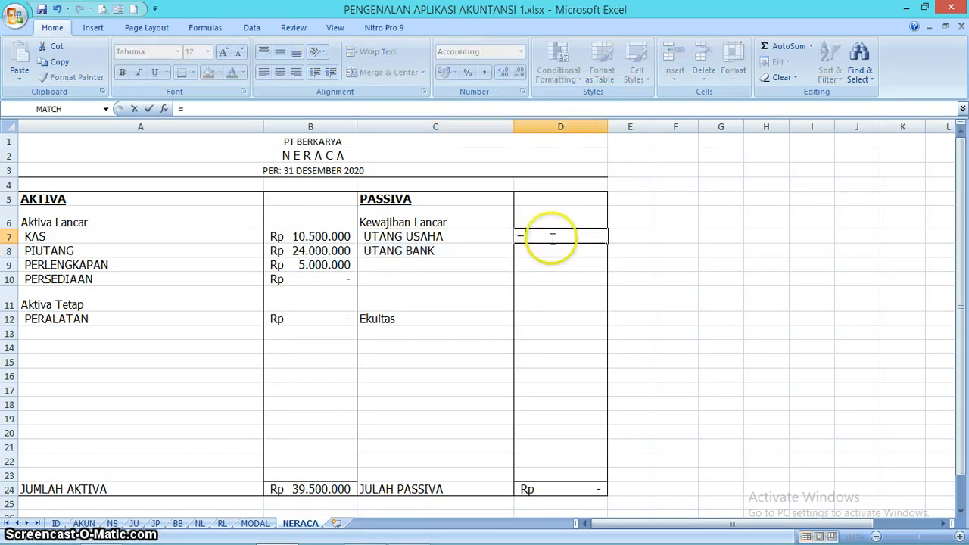
pyautogui.click(206, 526)
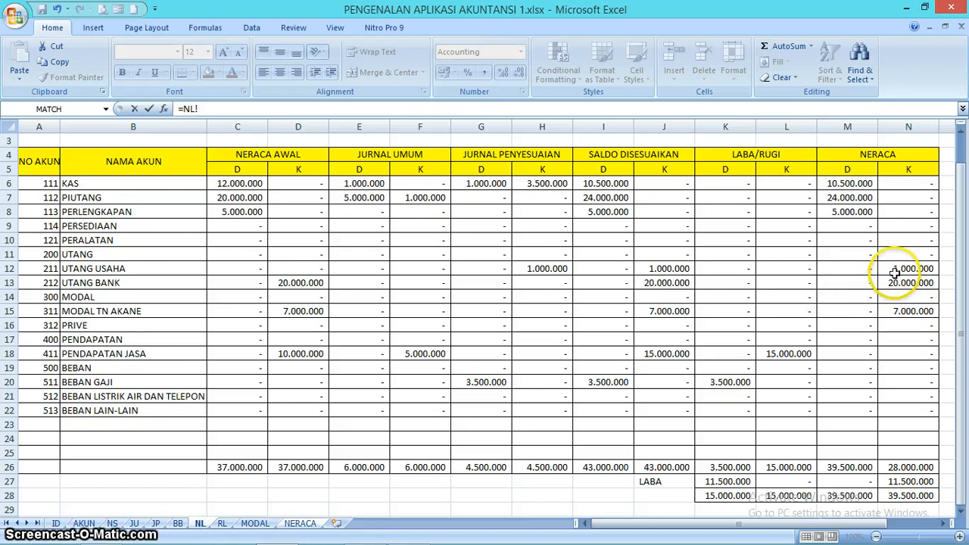
pyautogui.press('Return')
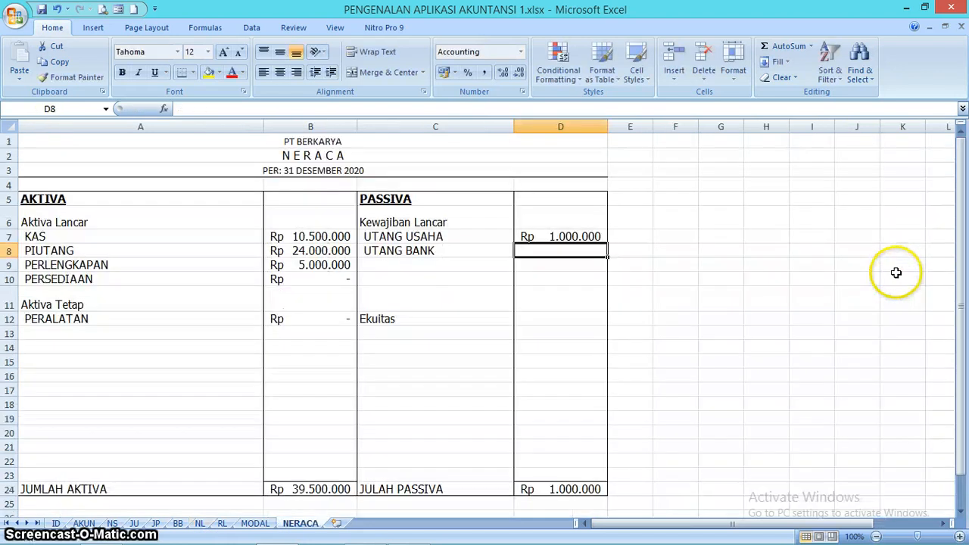
pyautogui.click(587, 238)
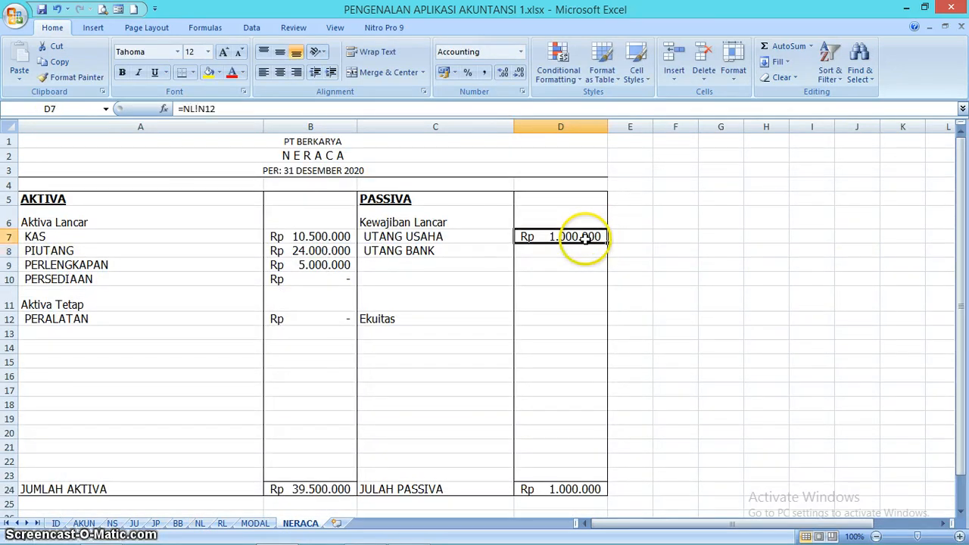
pyautogui.moveTo(607, 244); pyautogui.dragTo(608, 256)
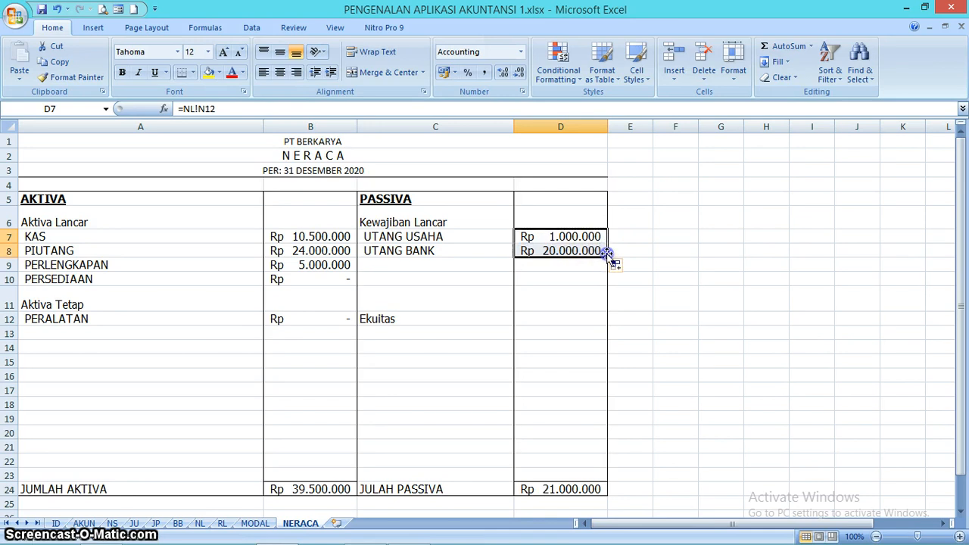
# - Link C13 under Ekuitas to the owner's capital account name on the NL sheet with =NL!B15
pyautogui.click(447, 334)
pyautogui.write('=')
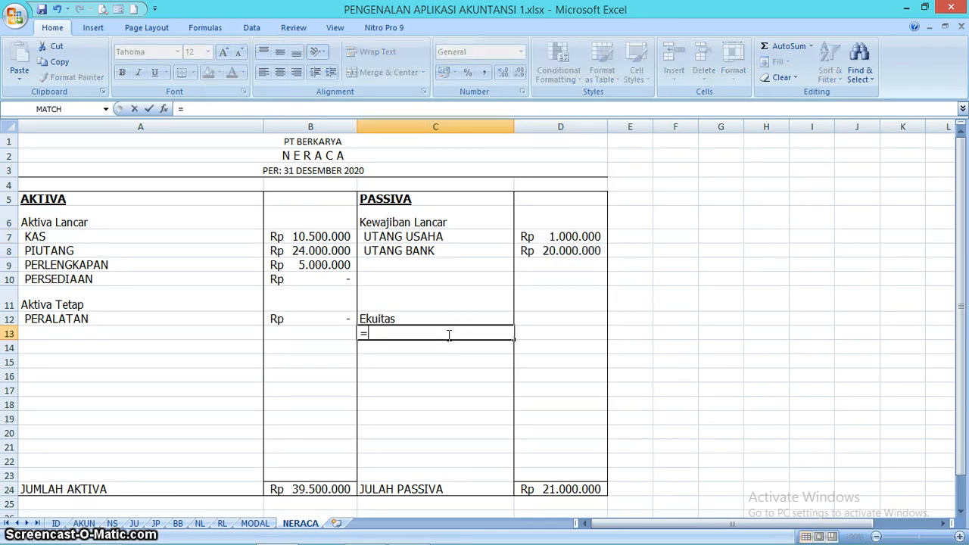
pyautogui.click(200, 523)
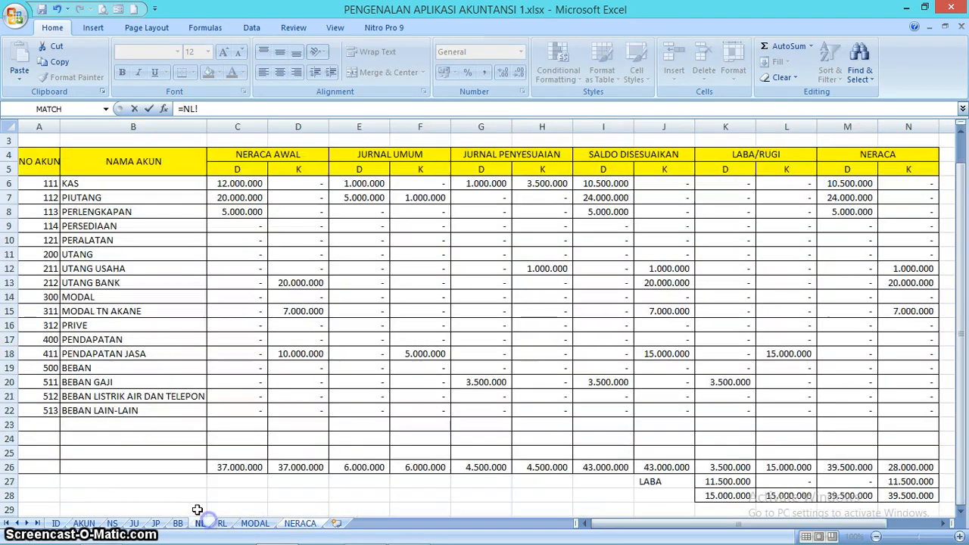
pyautogui.click(101, 311)
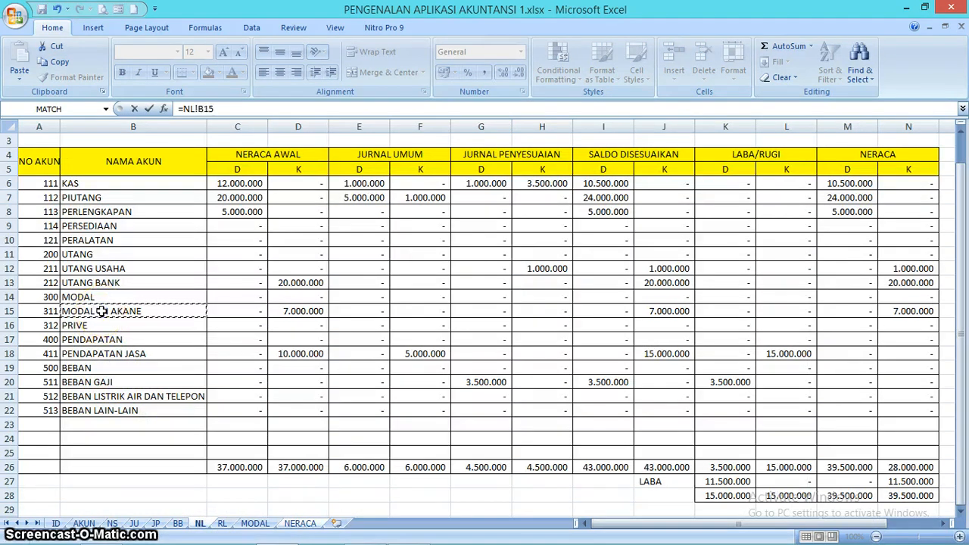
pyautogui.press('Return')
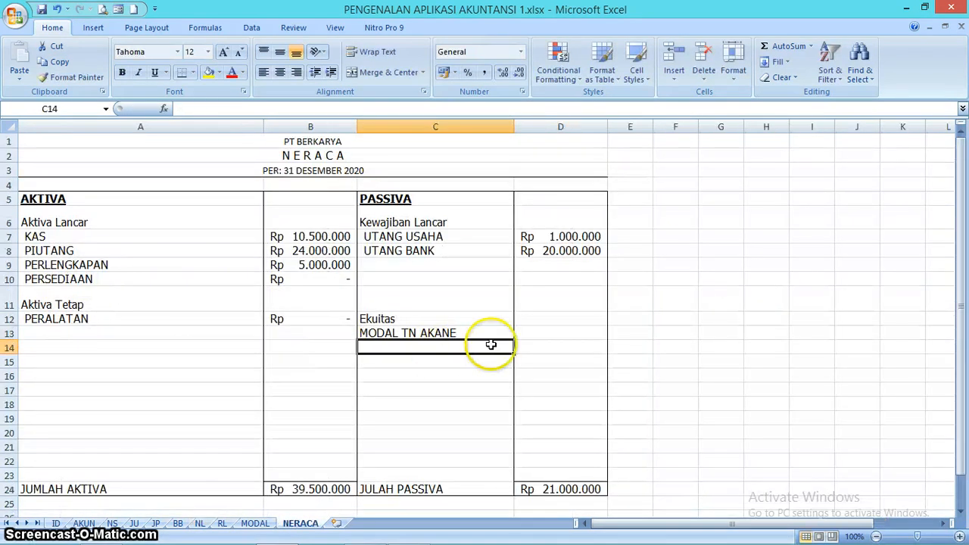
# - Link the owner's capital amount in D13 to MODAL AKHIR on the MODAL sheet with =MODAL!D11
pyautogui.click(564, 336)
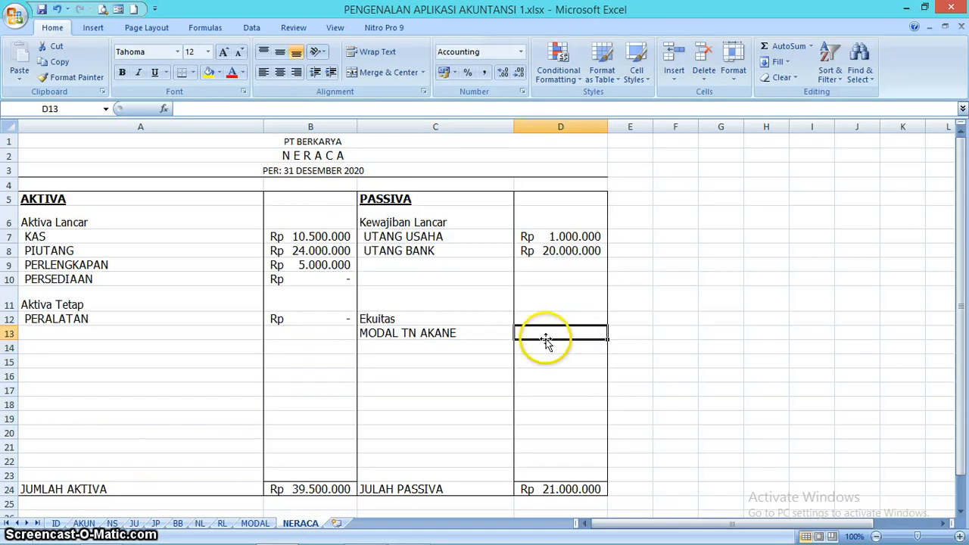
pyautogui.write('=')
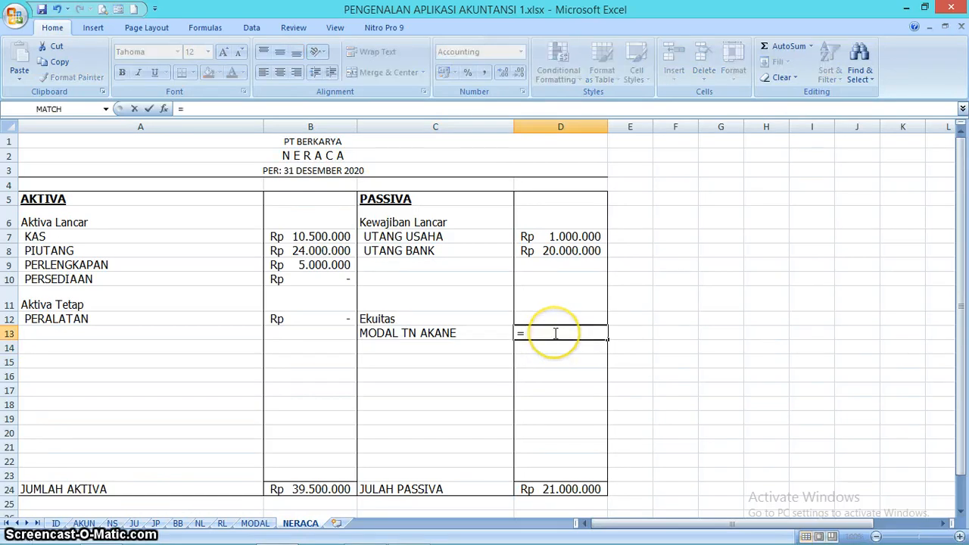
pyautogui.click(258, 523)
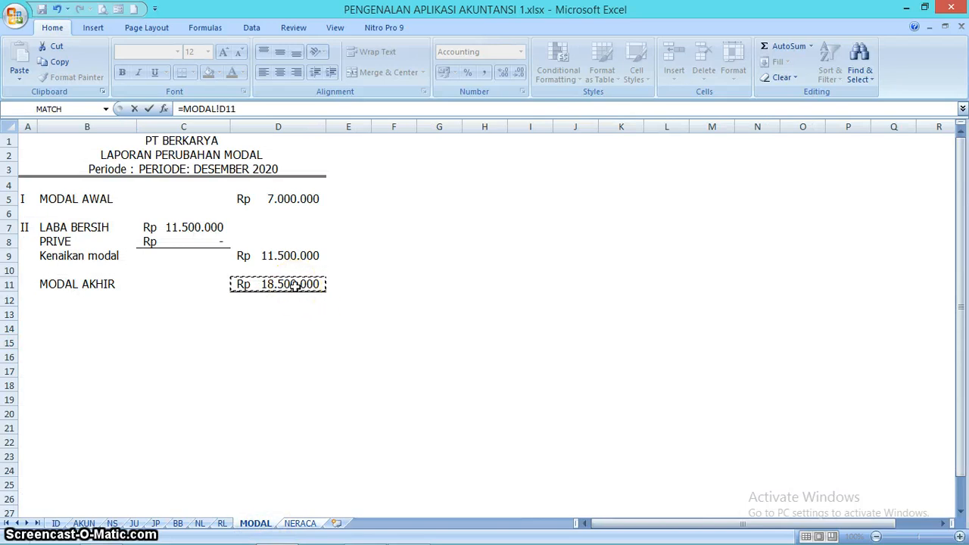
pyautogui.press('Return')
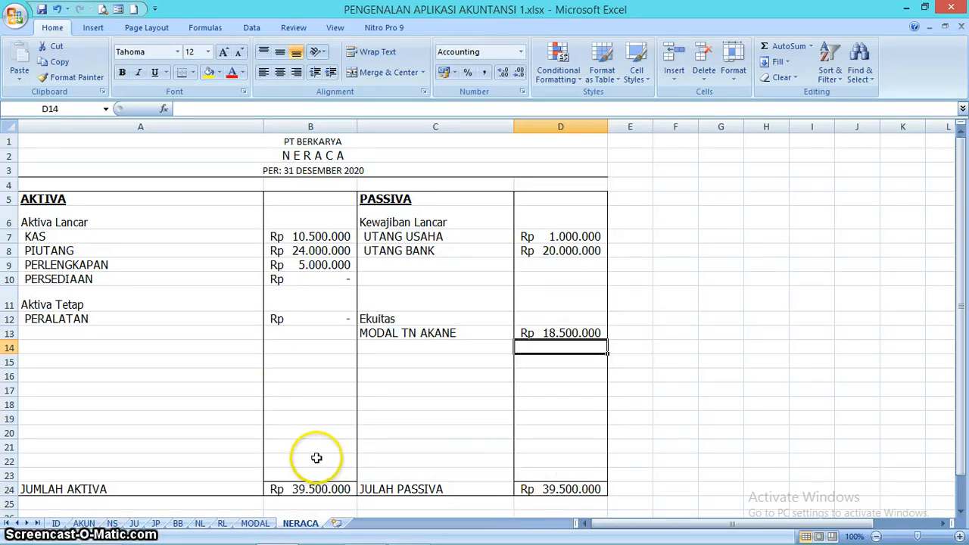
# - Review the finished reports on the RL, MODAL and NERACA sheets
pyautogui.click(222, 523)
pyautogui.click(255, 524)
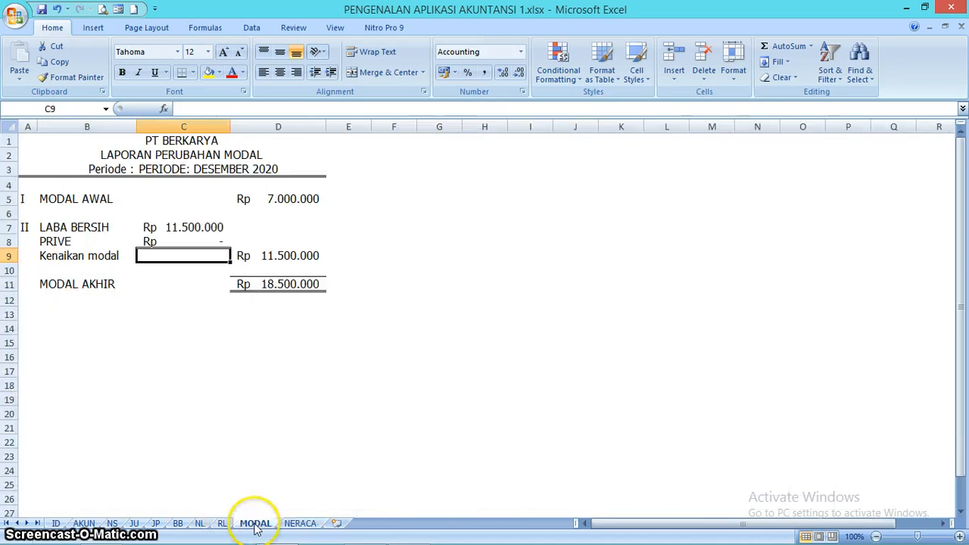
pyautogui.click(305, 524)
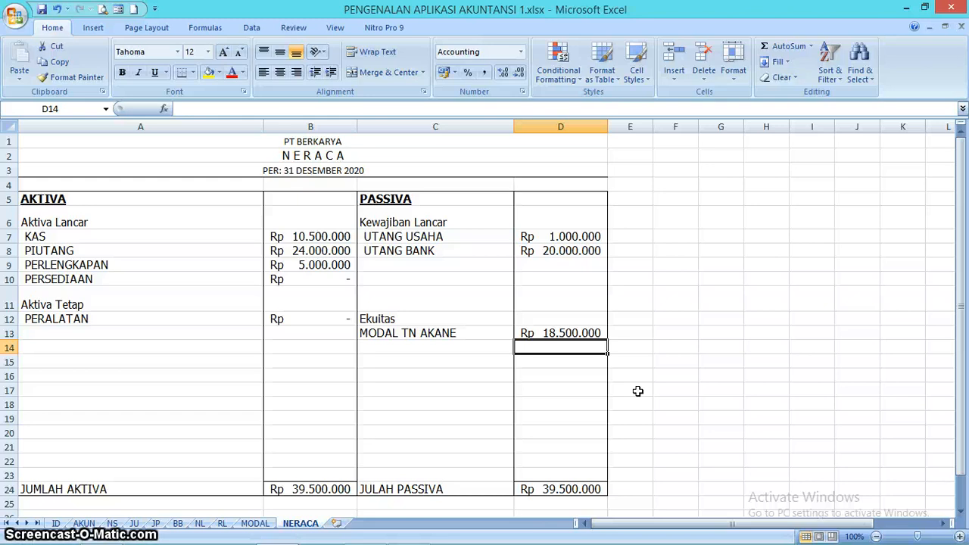
pyautogui.moveTo(409, 533)
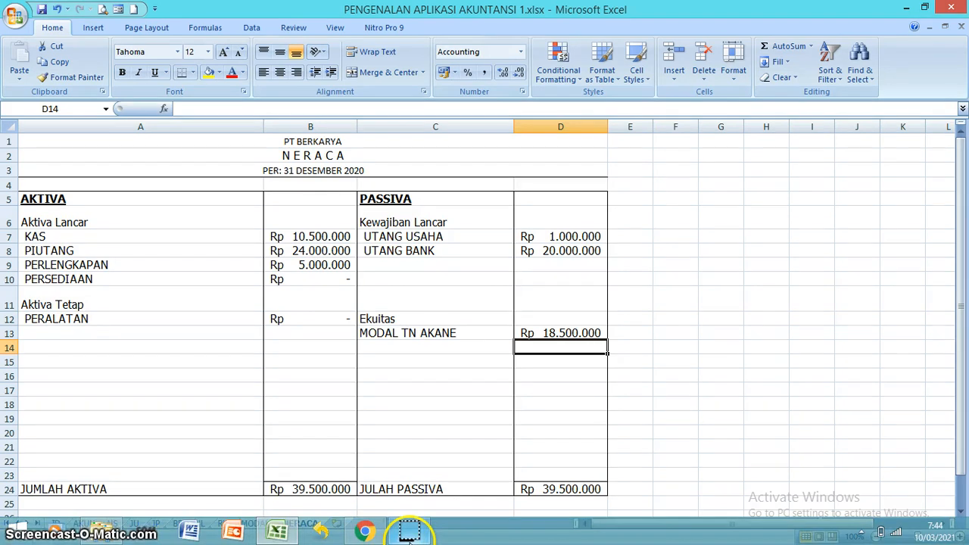